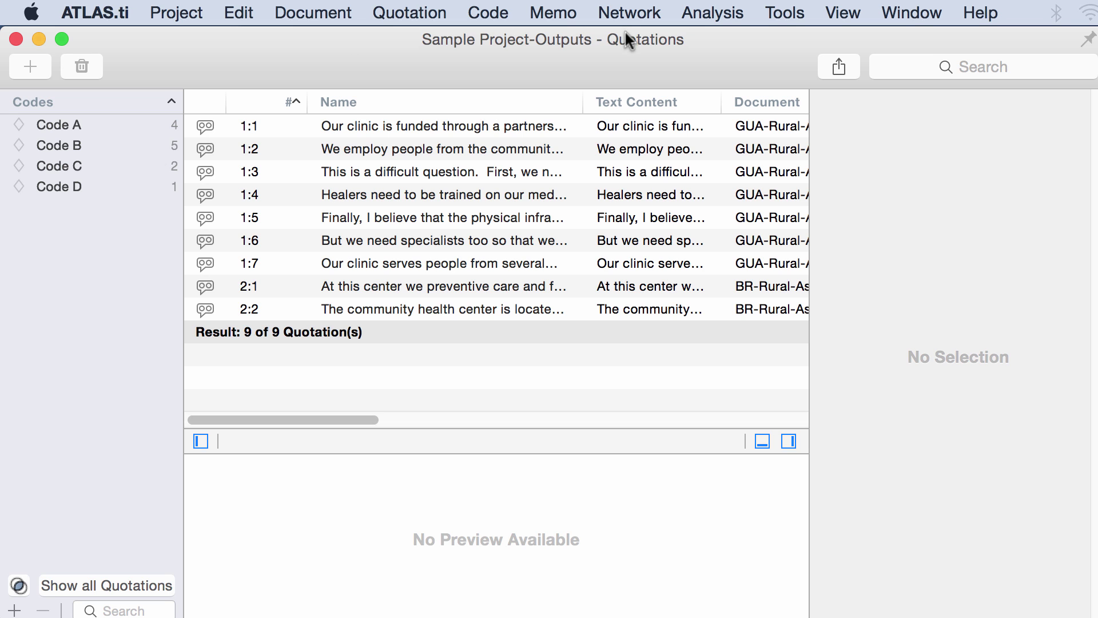
# Step: Create a smart code with an AND rule requiring Code A and Code C, matching only quotation 1:5
pyautogui.rightClick(99, 292)
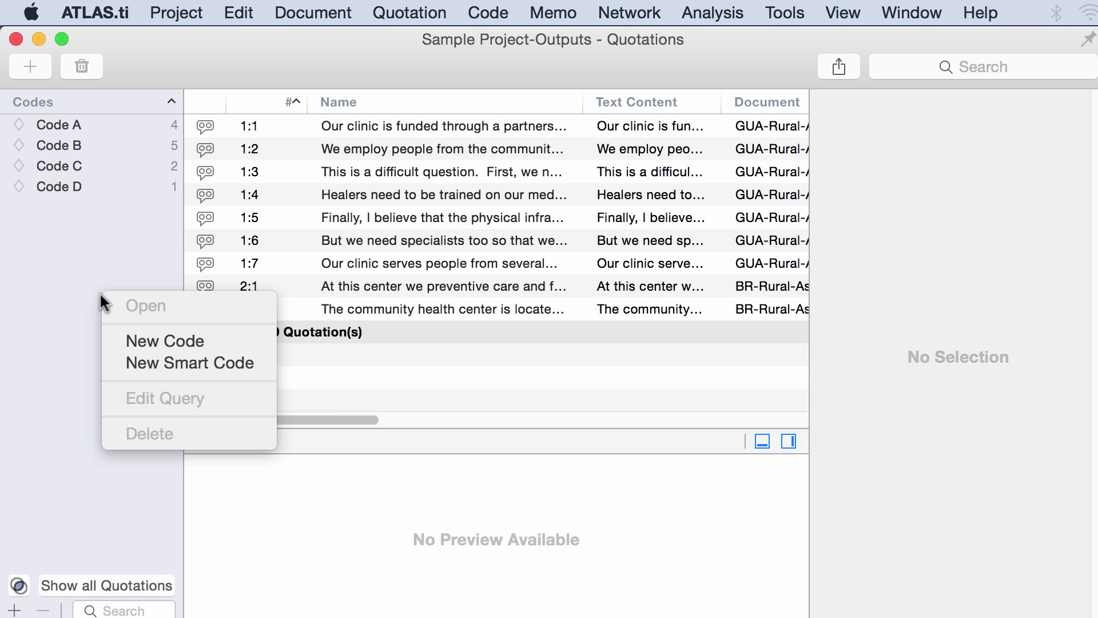
pyautogui.click(139, 358)
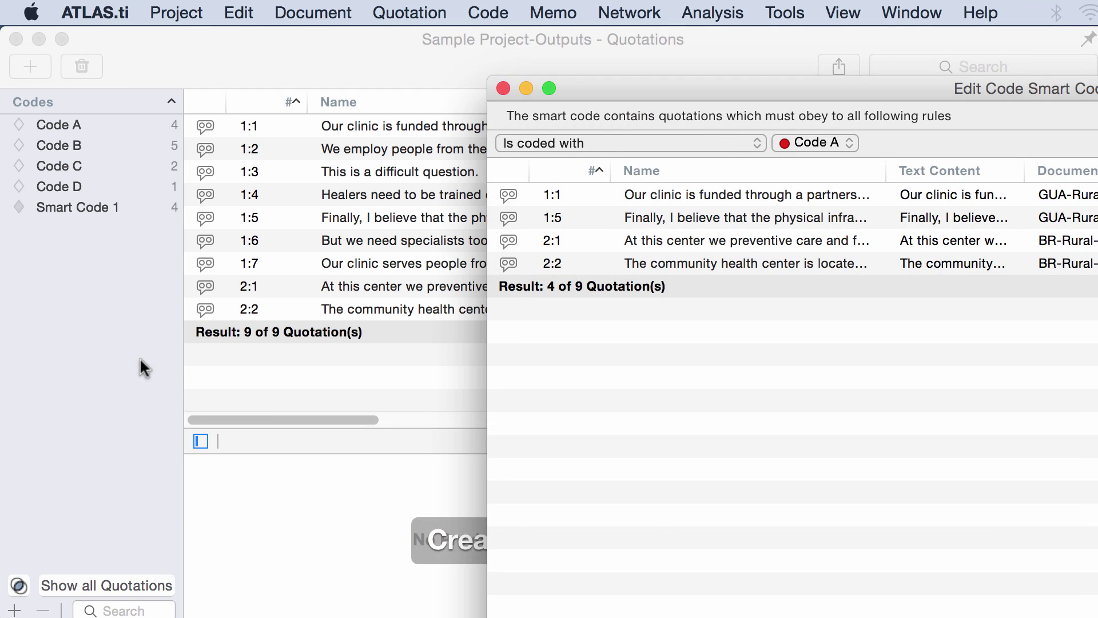
pyautogui.moveTo(605, 96); pyautogui.dragTo(193, 35)
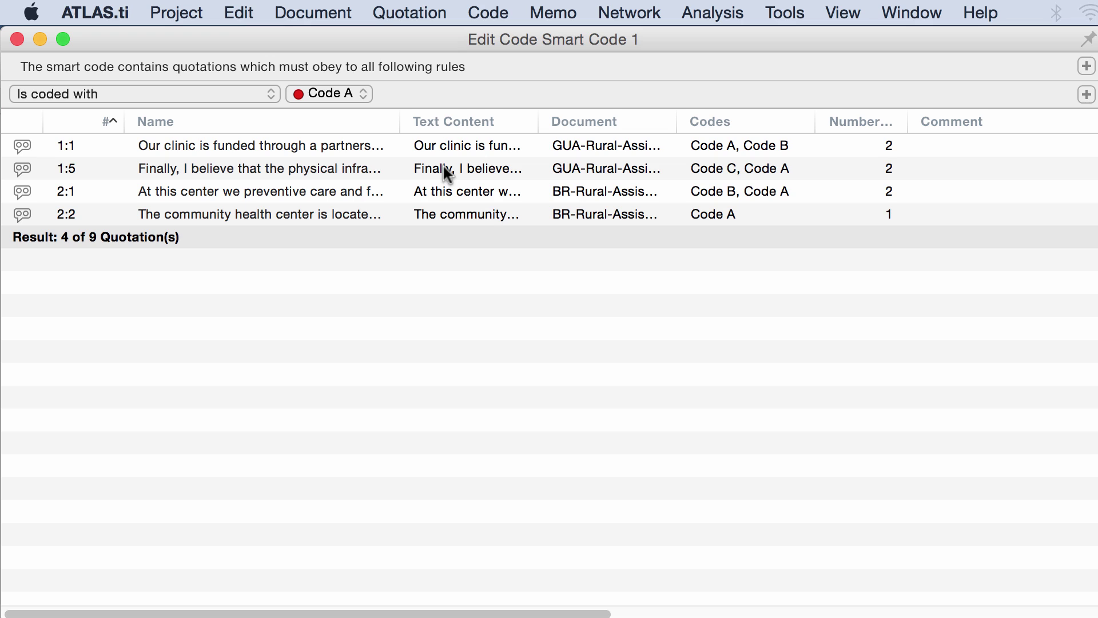
pyautogui.click(267, 95)
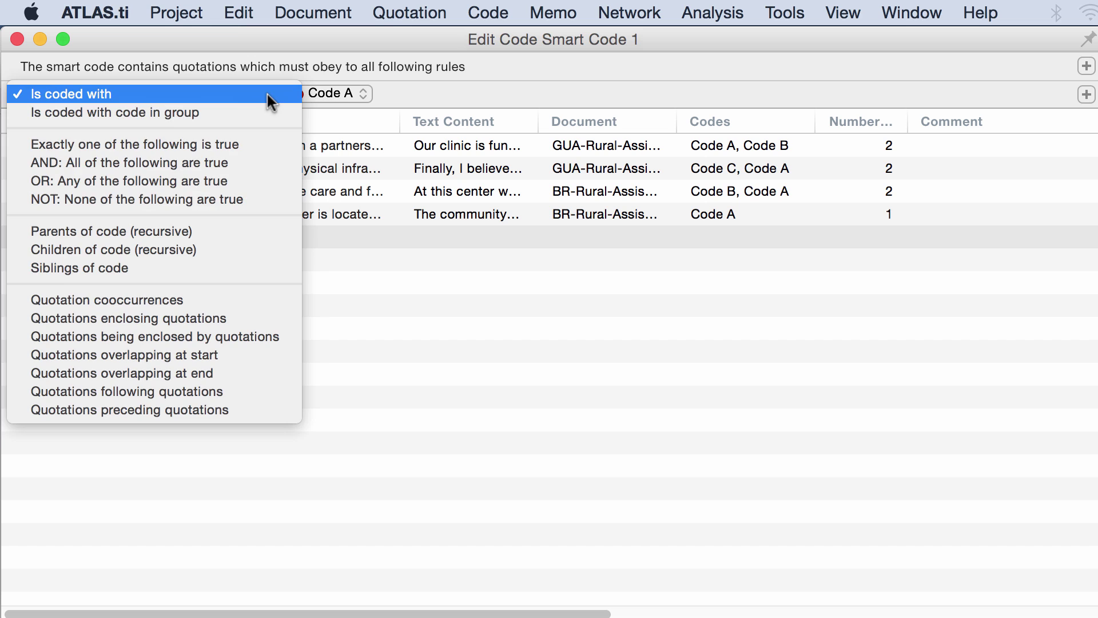
pyautogui.click(204, 162)
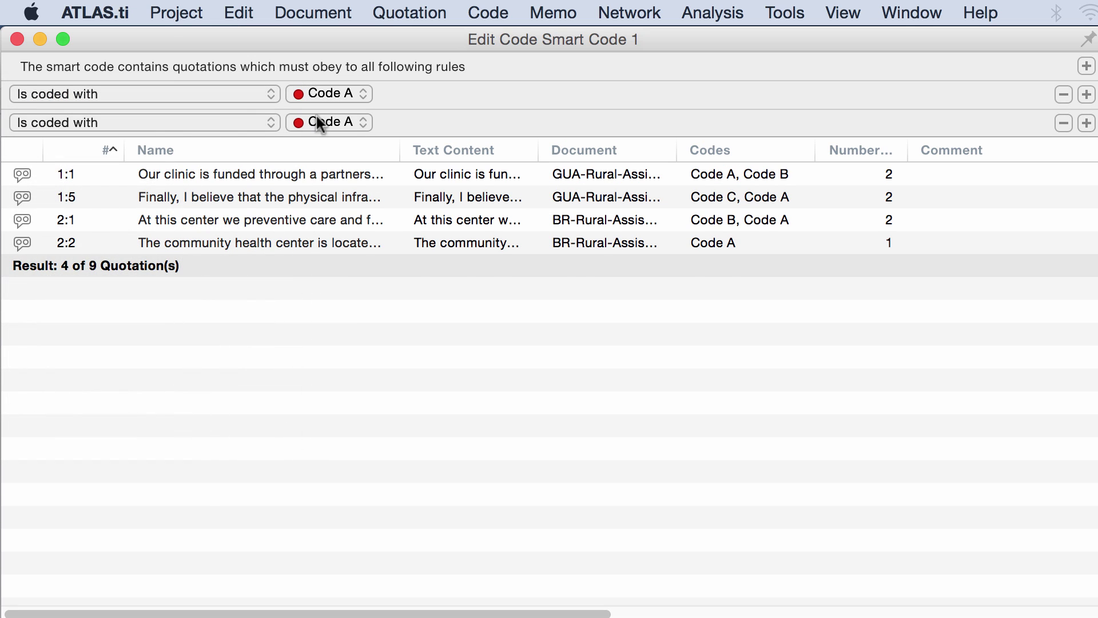
pyautogui.click(300, 121)
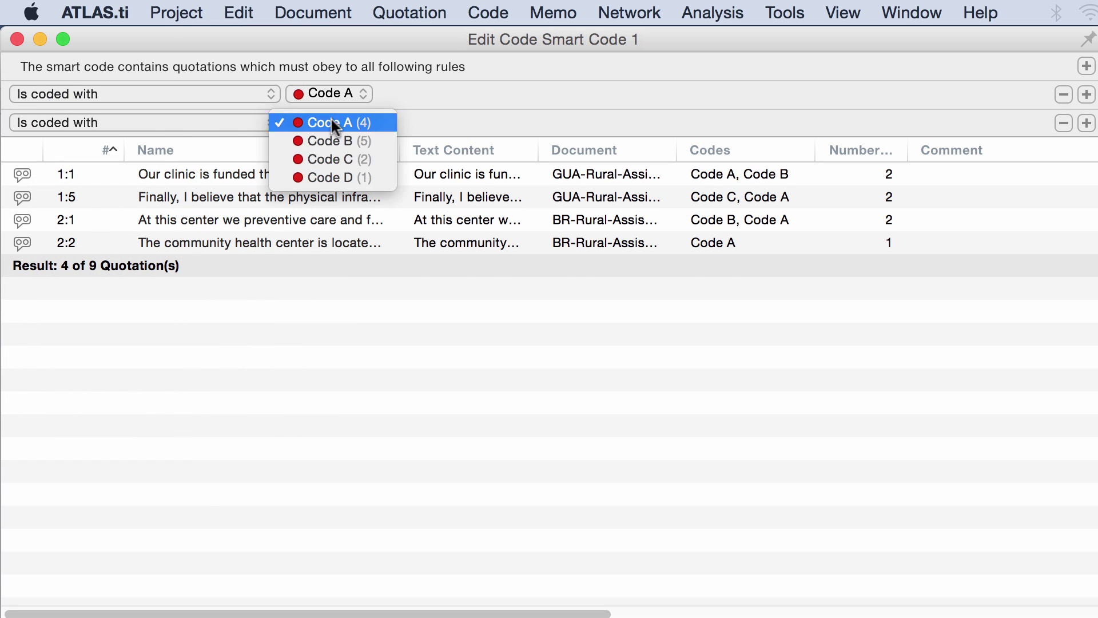
pyautogui.click(332, 164)
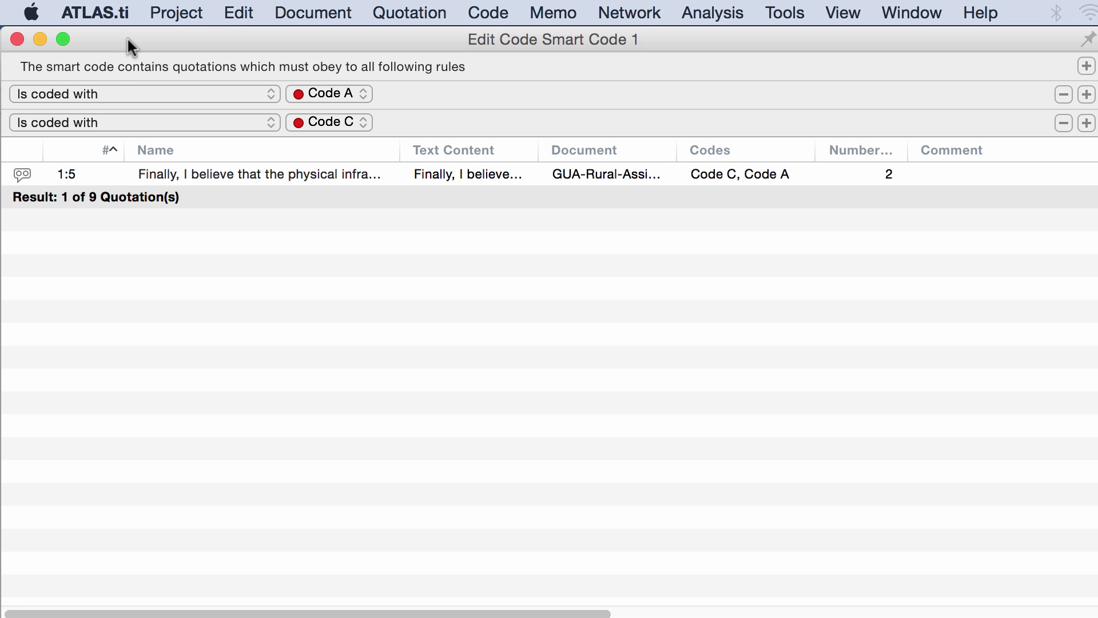
# Step: Filter the Quotations window by Smart Code 1 so only quotation 1:5 shows
pyautogui.moveTo(127, 37); pyautogui.dragTo(109, 615)
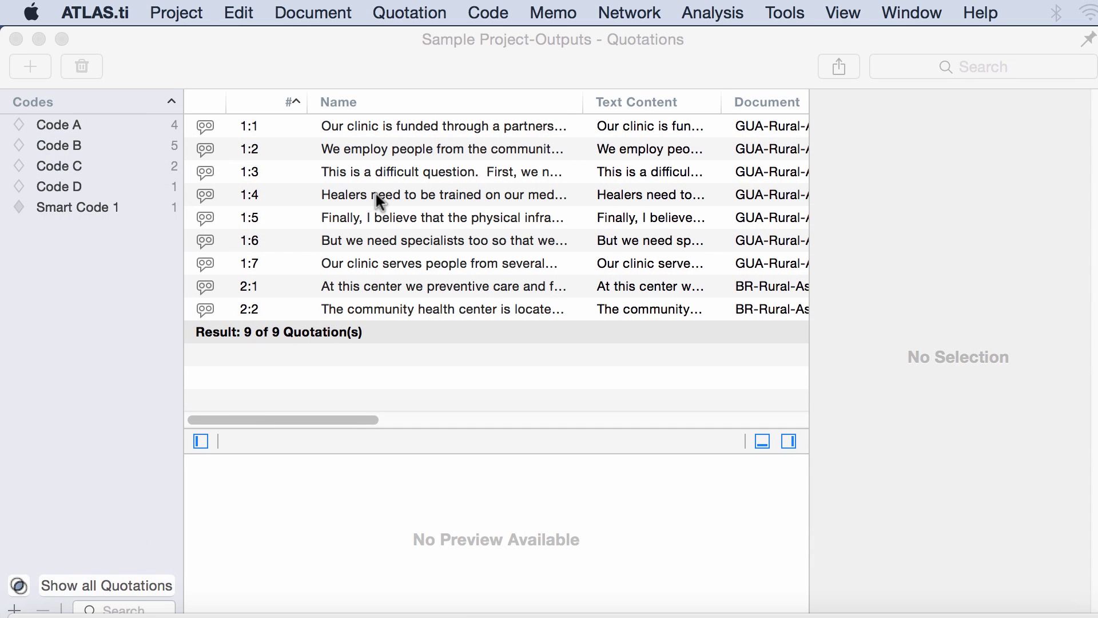
pyautogui.click(98, 207)
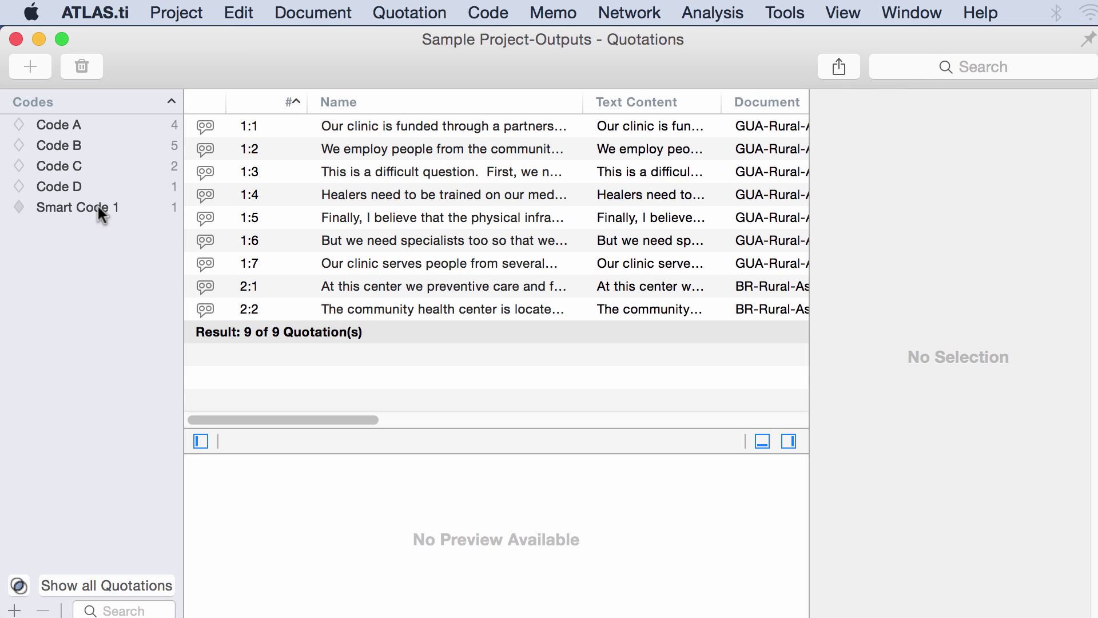
pyautogui.click(98, 207)
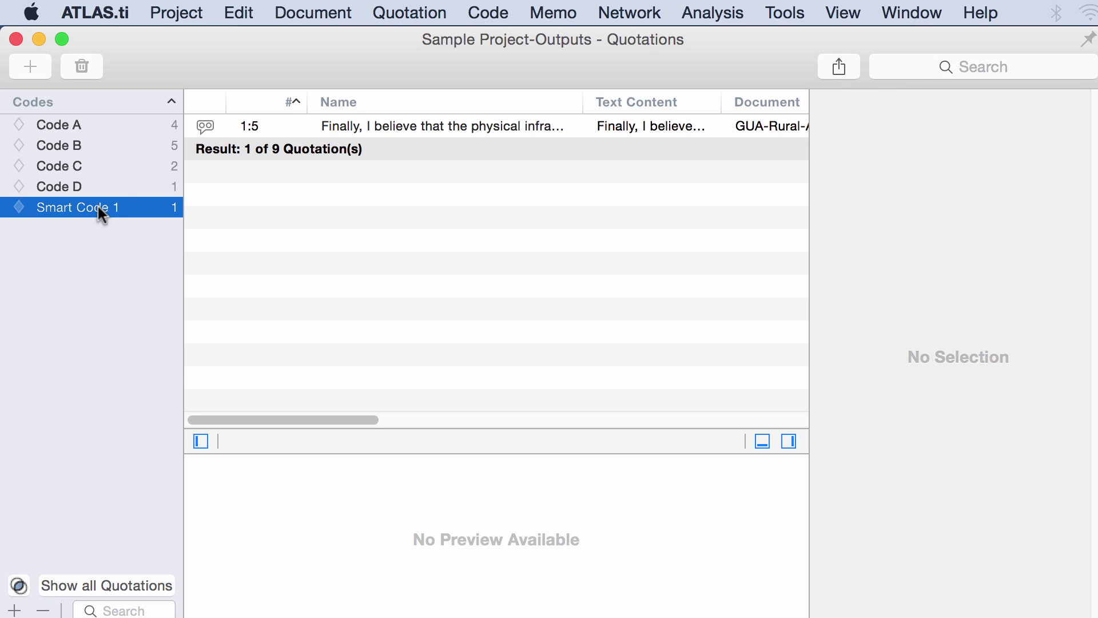
# Step: Open quotation 1:5 in its document, then switch to the BR-Rural document
pyautogui.doubleClick(289, 123)
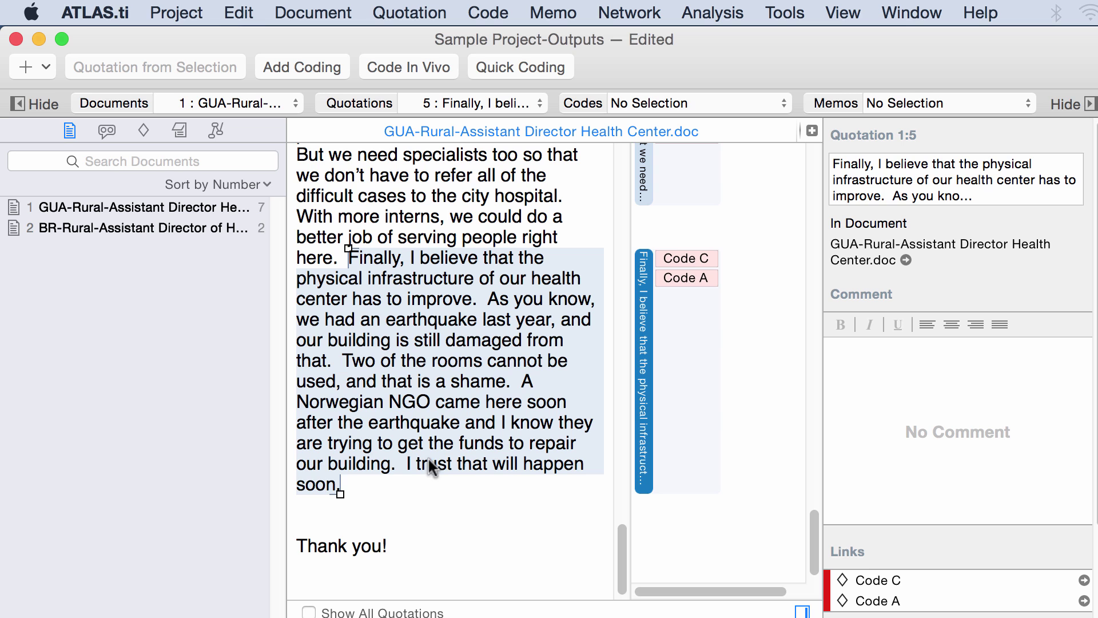
pyautogui.click(207, 103)
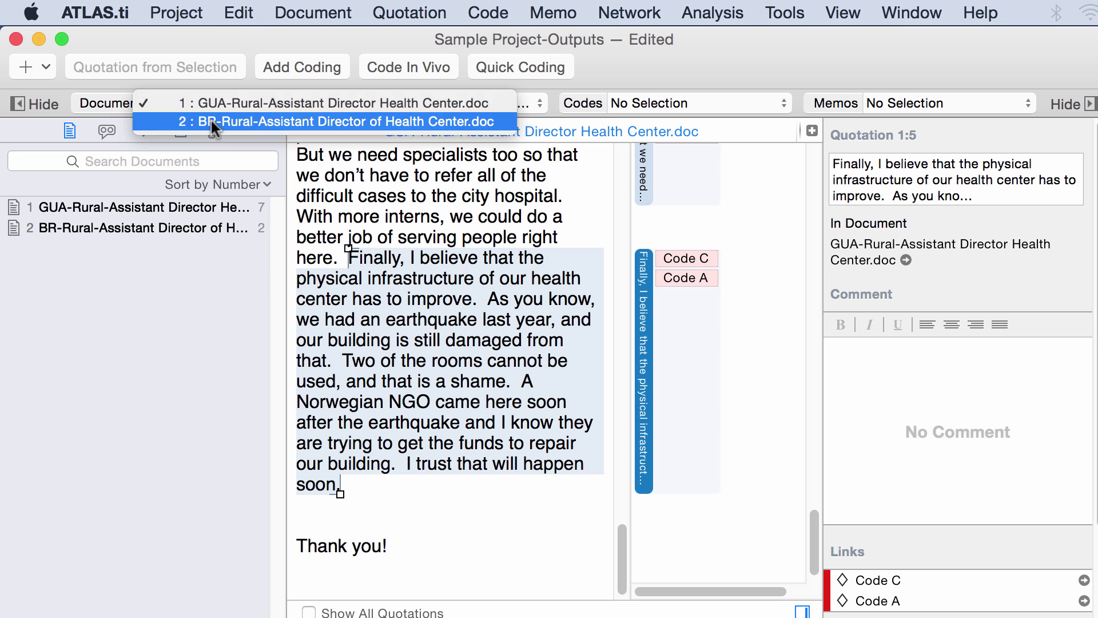
pyautogui.click(211, 119)
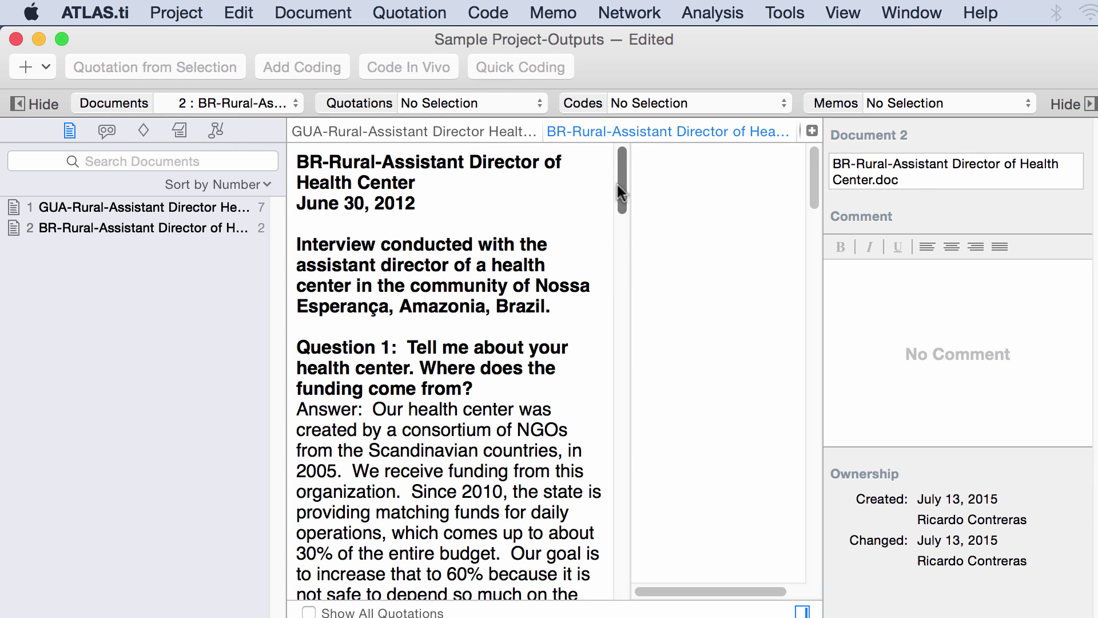
# Step: Code the sentence about the health center's 2005 founding with Code A, creating quotation 2:3
pyautogui.moveTo(620, 184); pyautogui.dragTo(620, 213)
pyautogui.moveTo(375, 229)
pyautogui.mouseDown()
pyautogui.moveTo(379, 308)
pyautogui.moveTo(343, 307)
pyautogui.mouseUp()
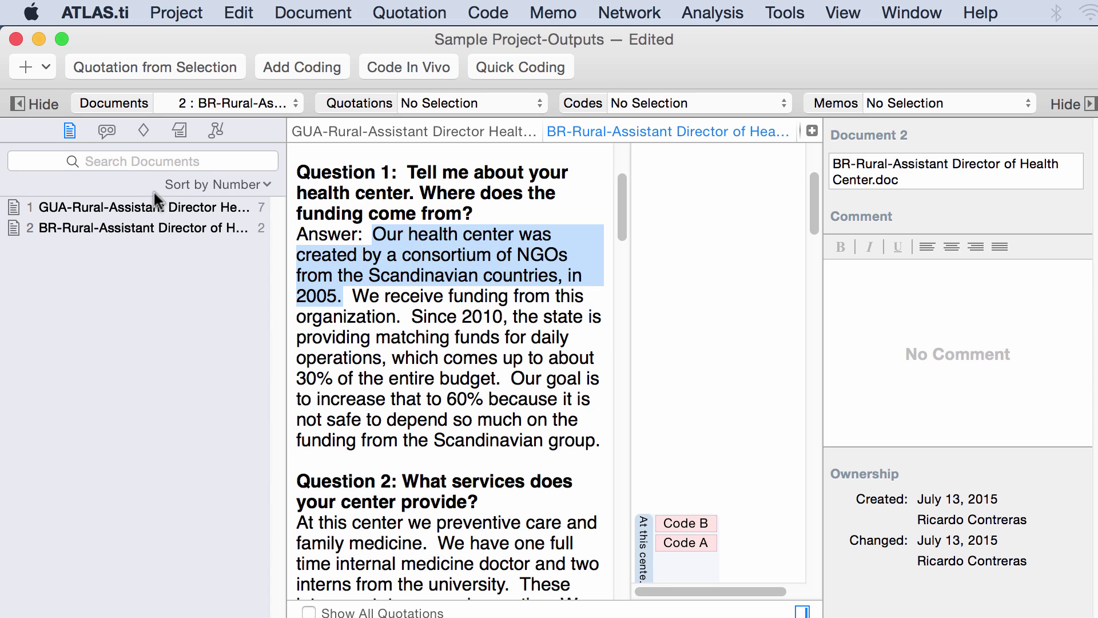
pyautogui.click(136, 130)
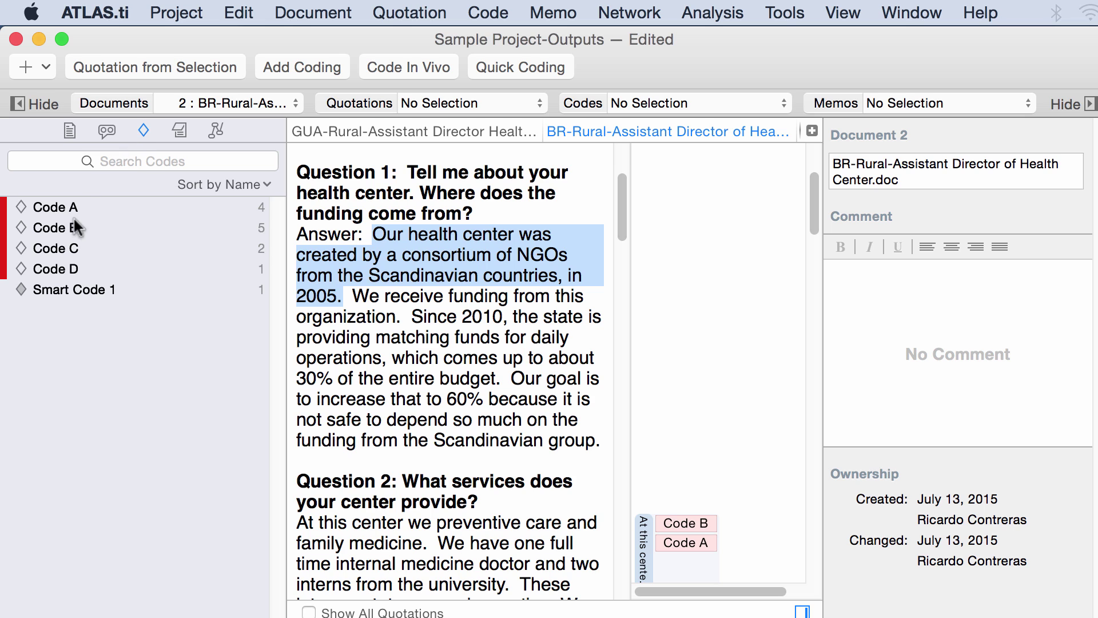
pyautogui.click(71, 212)
pyautogui.moveTo(70, 210); pyautogui.dragTo(357, 243)
pyautogui.click(61, 250)
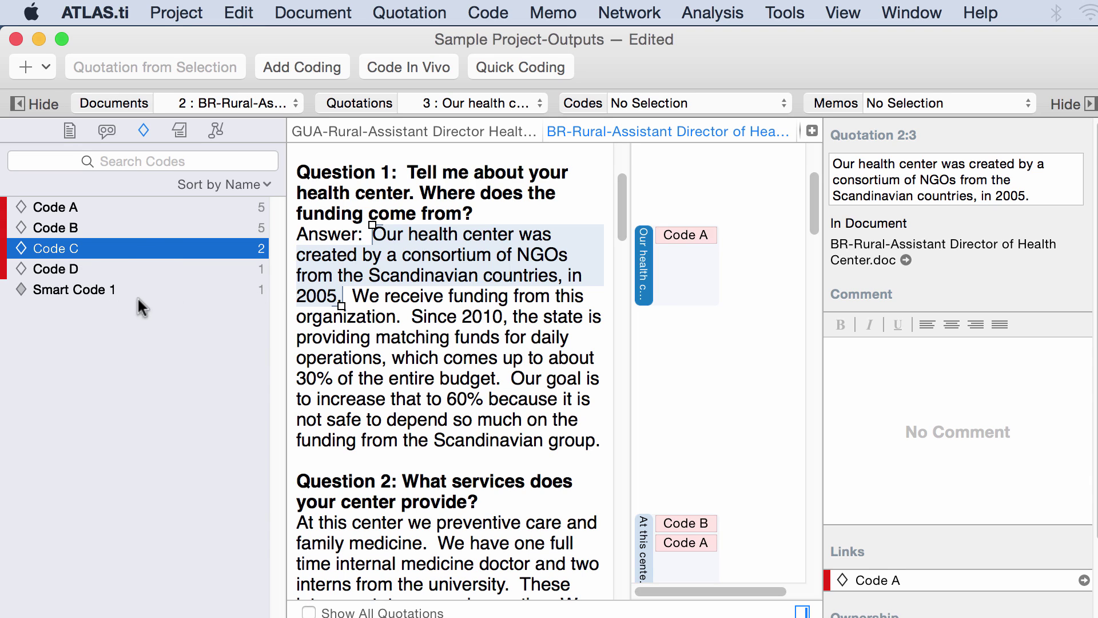
# Step: Add Code C to quotation 2:3 and view Smart Code 1's quotations 1:5 and 2:3
pyautogui.moveTo(73, 248); pyautogui.dragTo(311, 262)
pyautogui.doubleClick(250, 290)
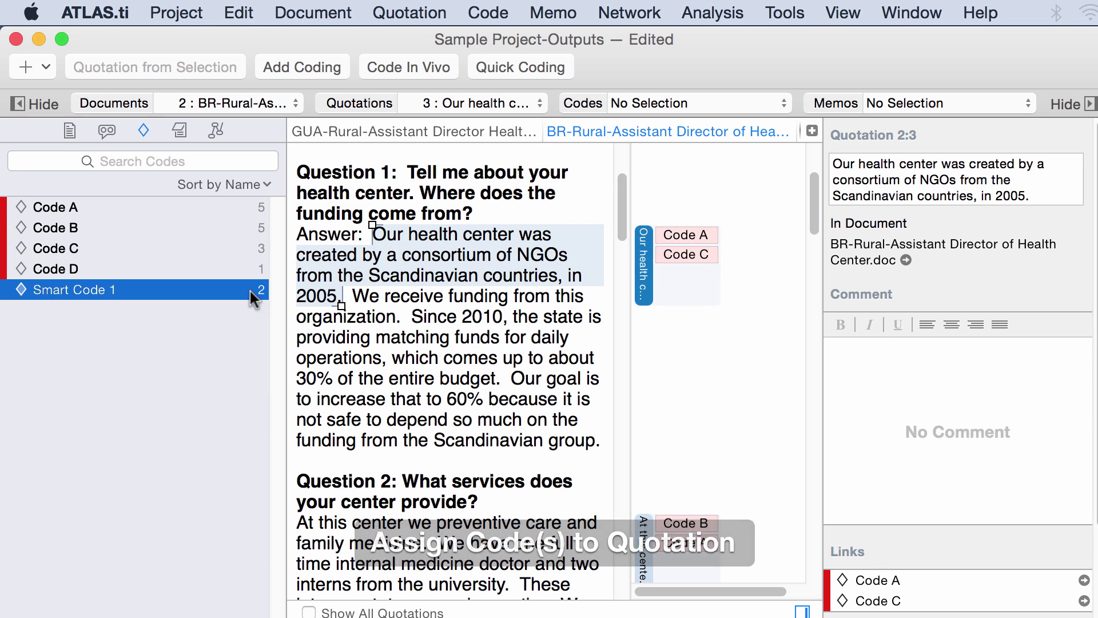
pyautogui.click(910, 210)
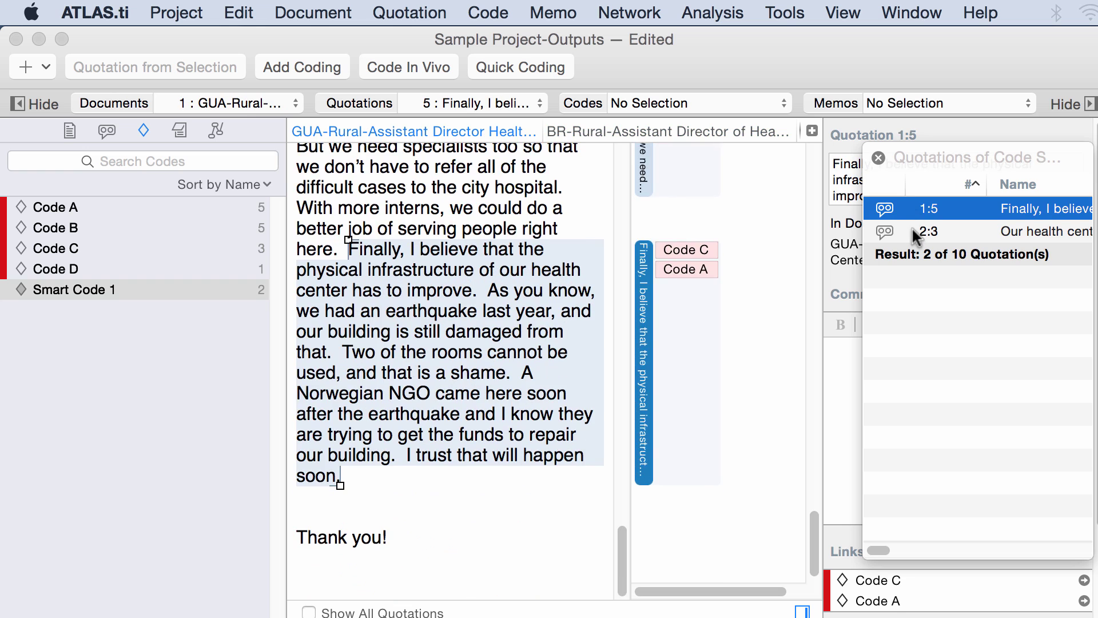
pyautogui.click(912, 228)
# Step: Code the sentence about the 60% funding goal with both Code A and Code C
pyautogui.click(623, 211)
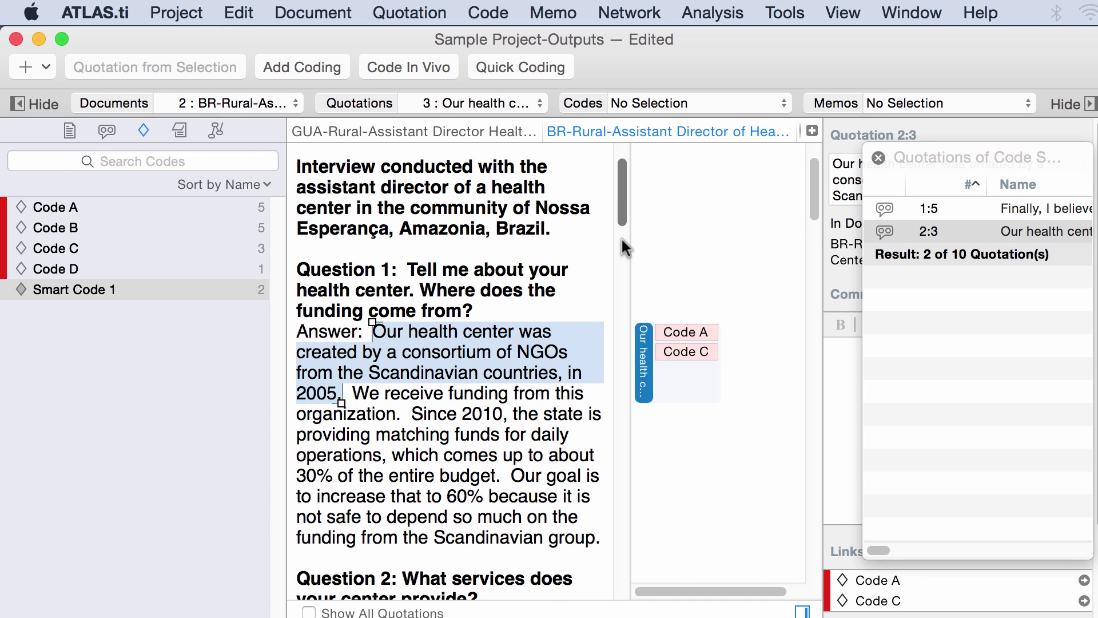
pyautogui.moveTo(619, 215); pyautogui.dragTo(619, 241)
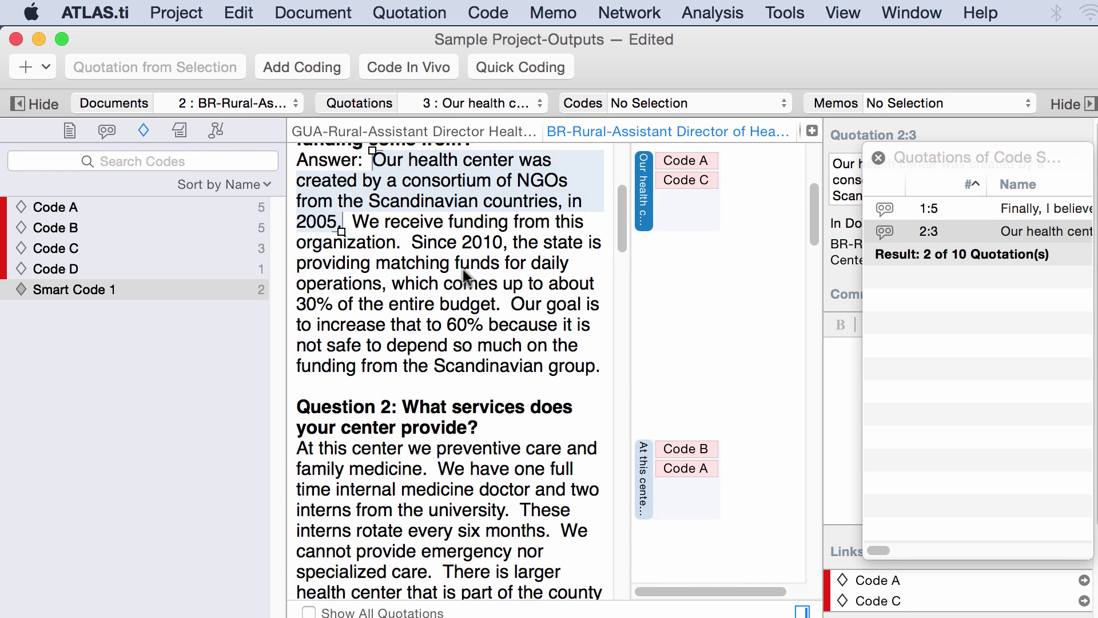
pyautogui.click(508, 304)
pyautogui.moveTo(508, 301); pyautogui.dragTo(599, 360)
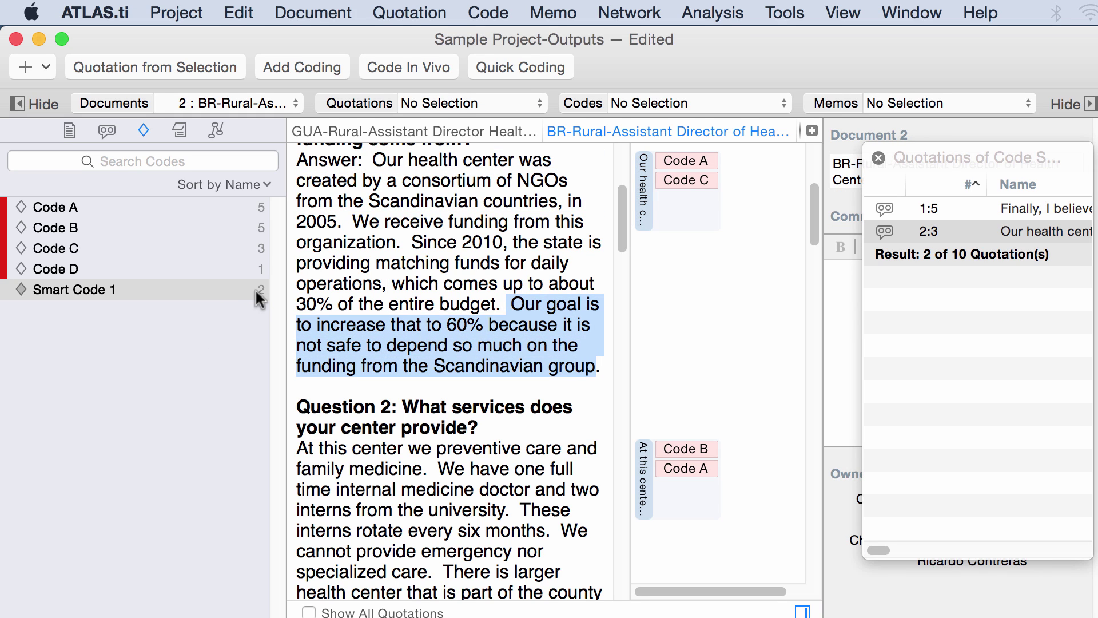
pyautogui.moveTo(65, 208); pyautogui.dragTo(535, 337)
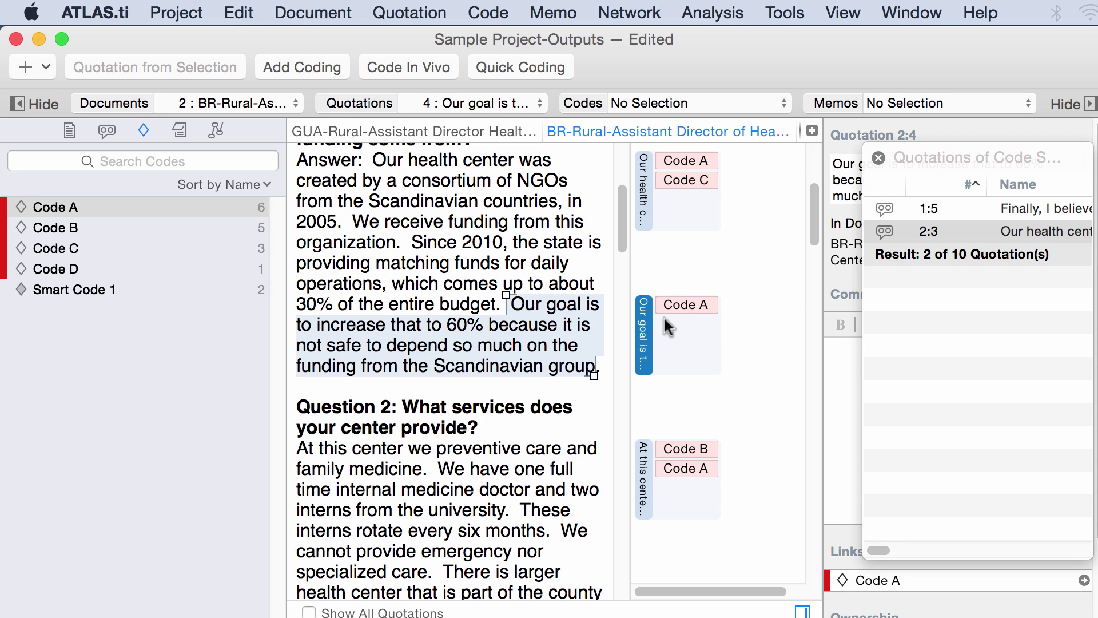
pyautogui.click(63, 247)
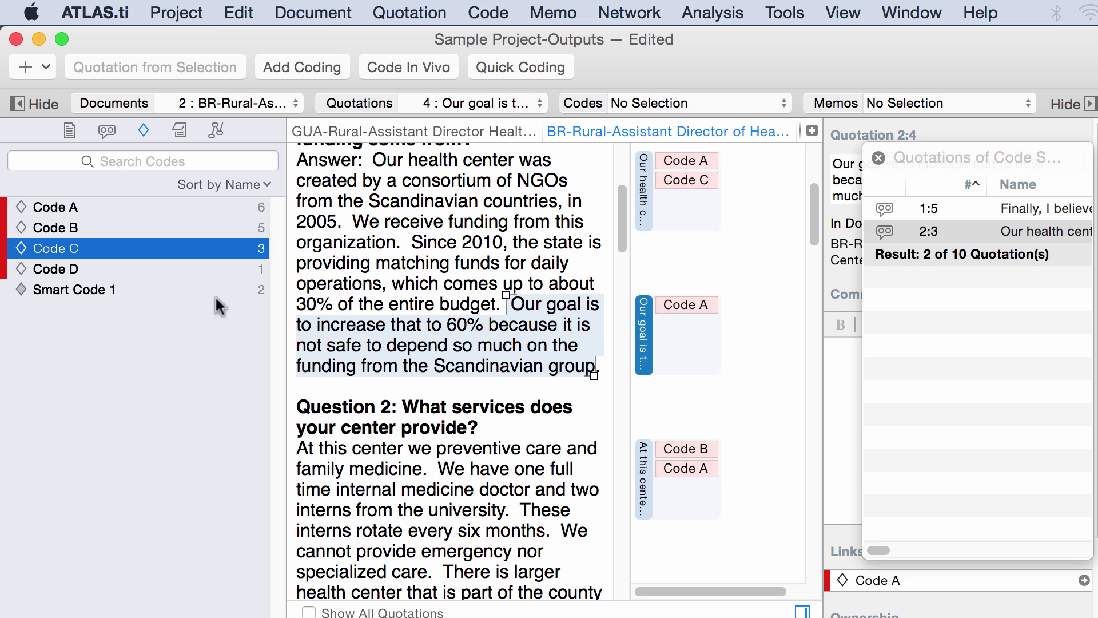
pyautogui.moveTo(85, 252); pyautogui.dragTo(544, 343)
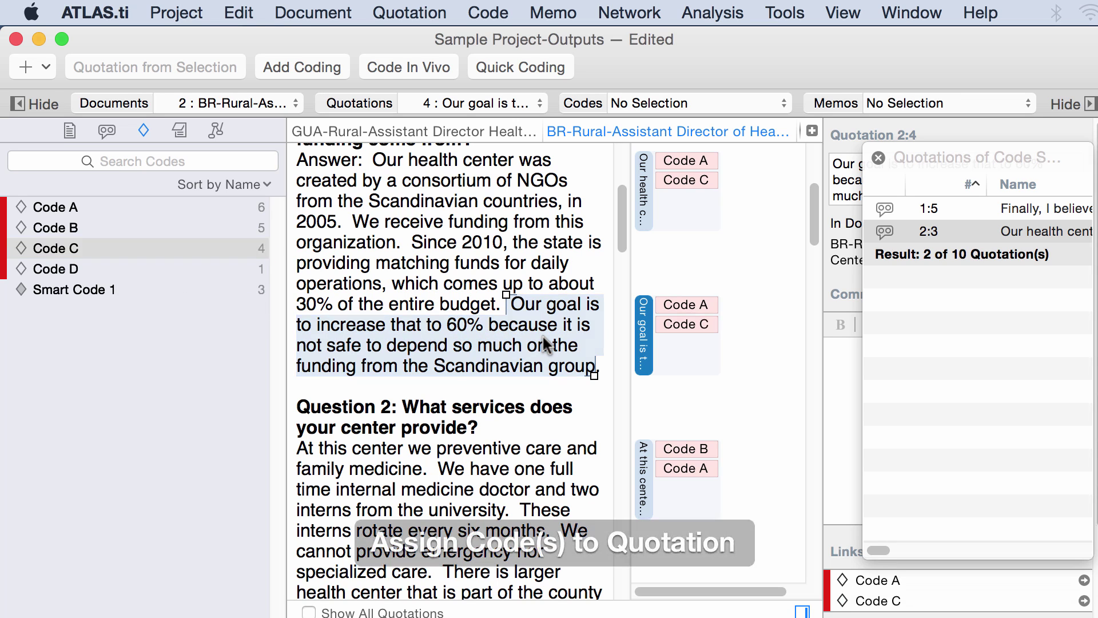
# Step: Review Smart Code 1's three results, viewing quotations 1:5, 2:3 and 2:4 in their documents
pyautogui.doubleClick(250, 290)
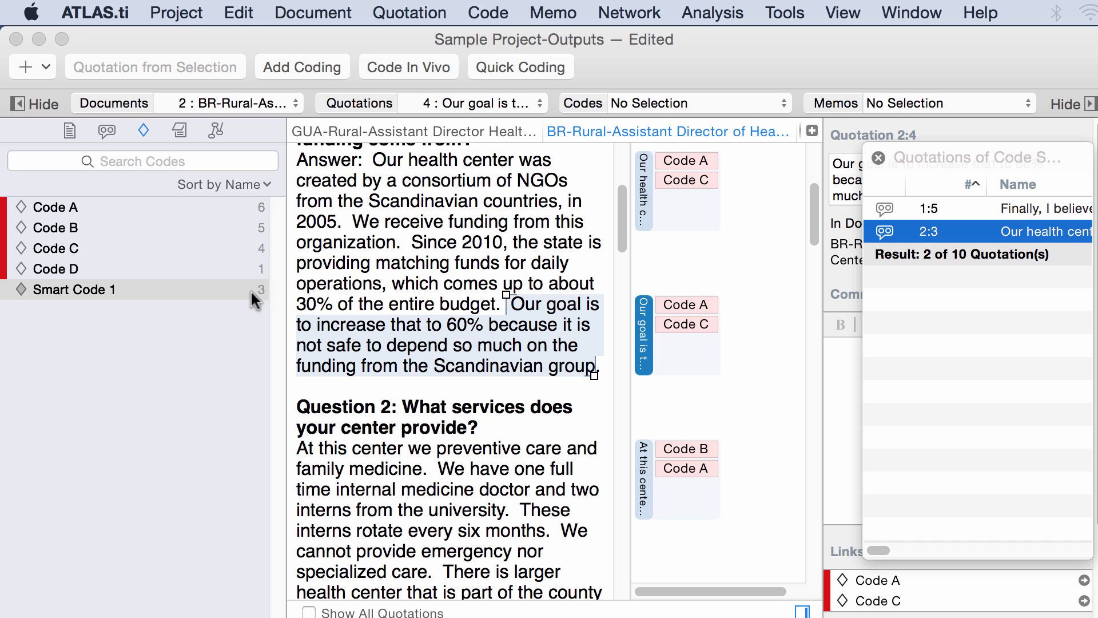
pyautogui.click(878, 158)
pyautogui.doubleClick(198, 280)
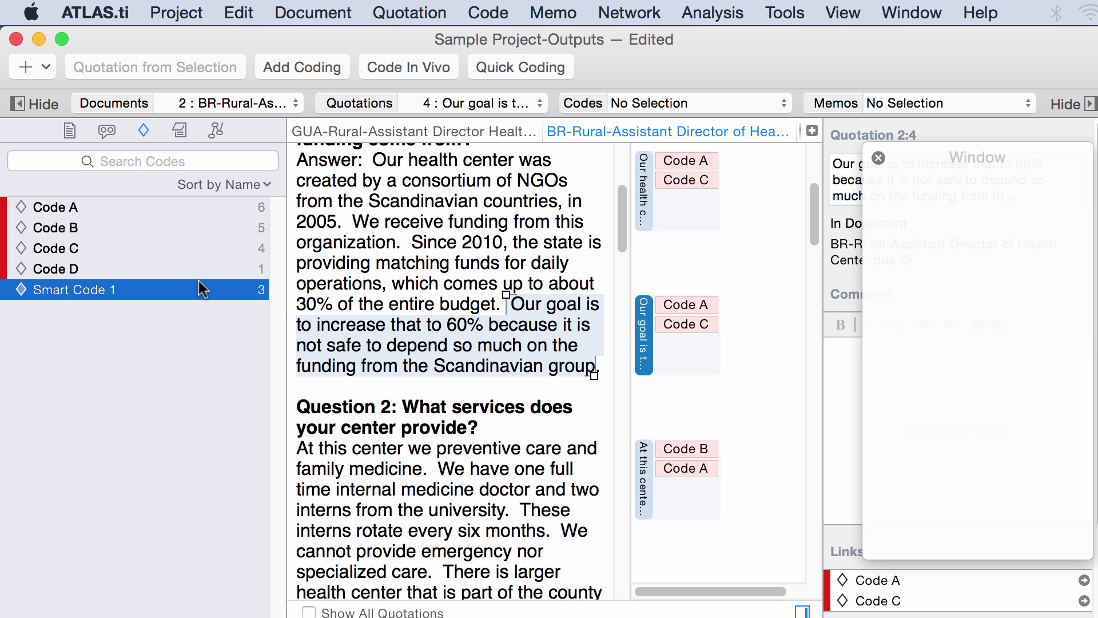
pyautogui.click(928, 209)
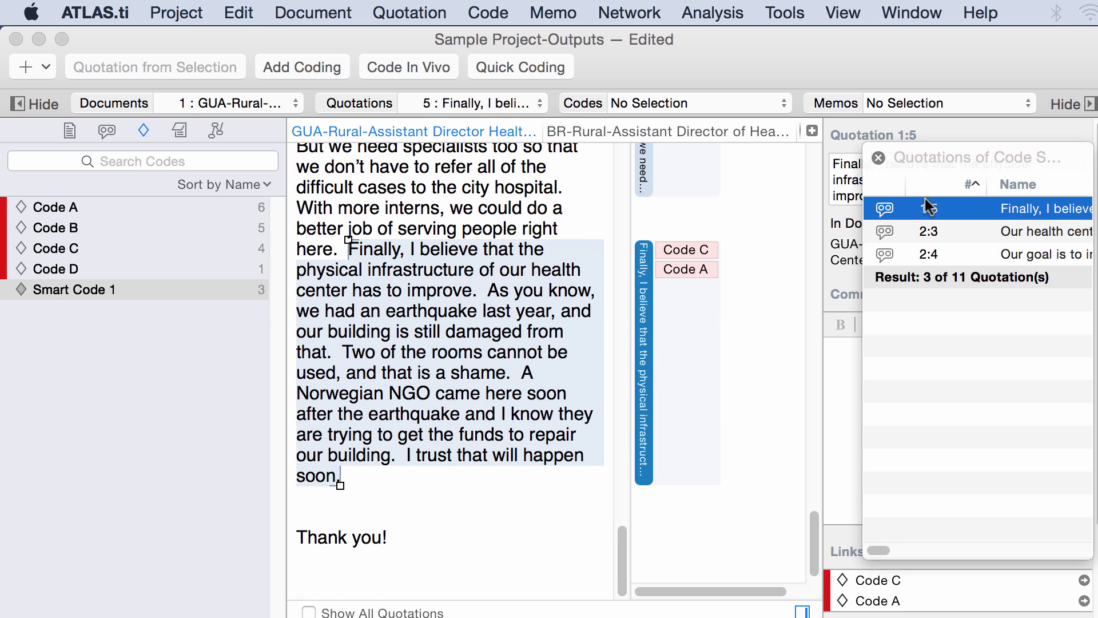
pyautogui.click(928, 230)
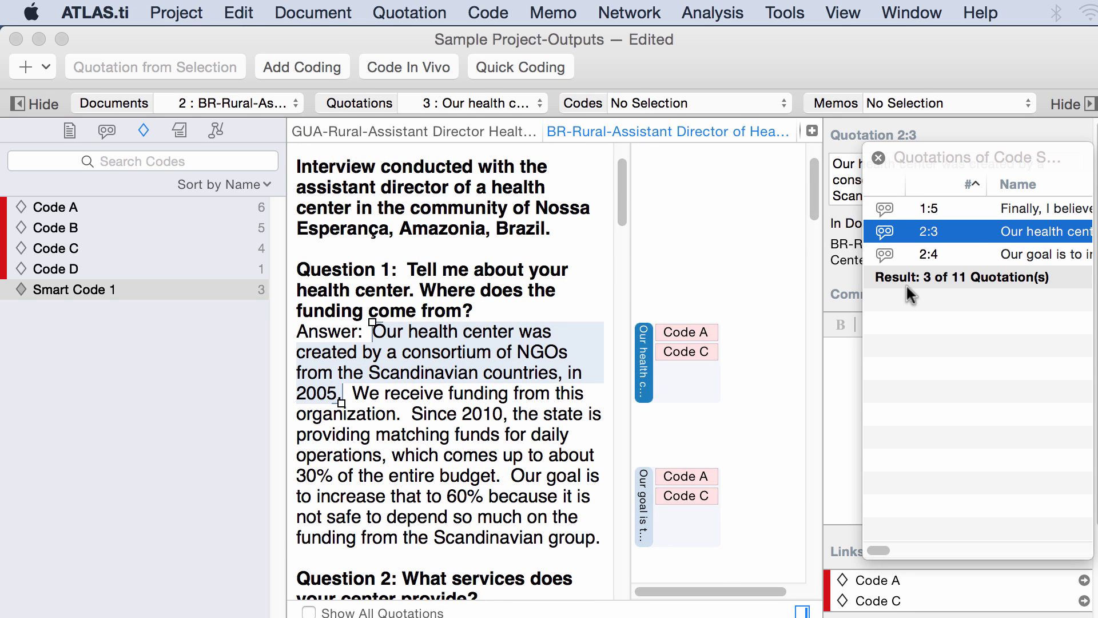
pyautogui.click(924, 254)
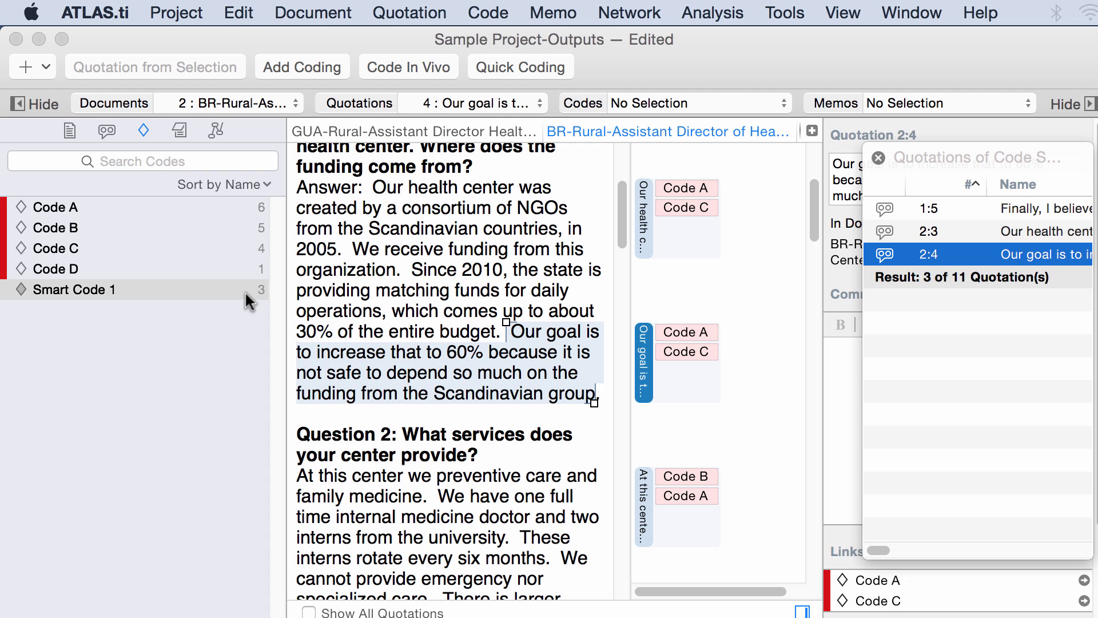
# Step: Open the Quotation Manager, cancel the export, and clear the Smart Code 1 filter
pyautogui.click(352, 98)
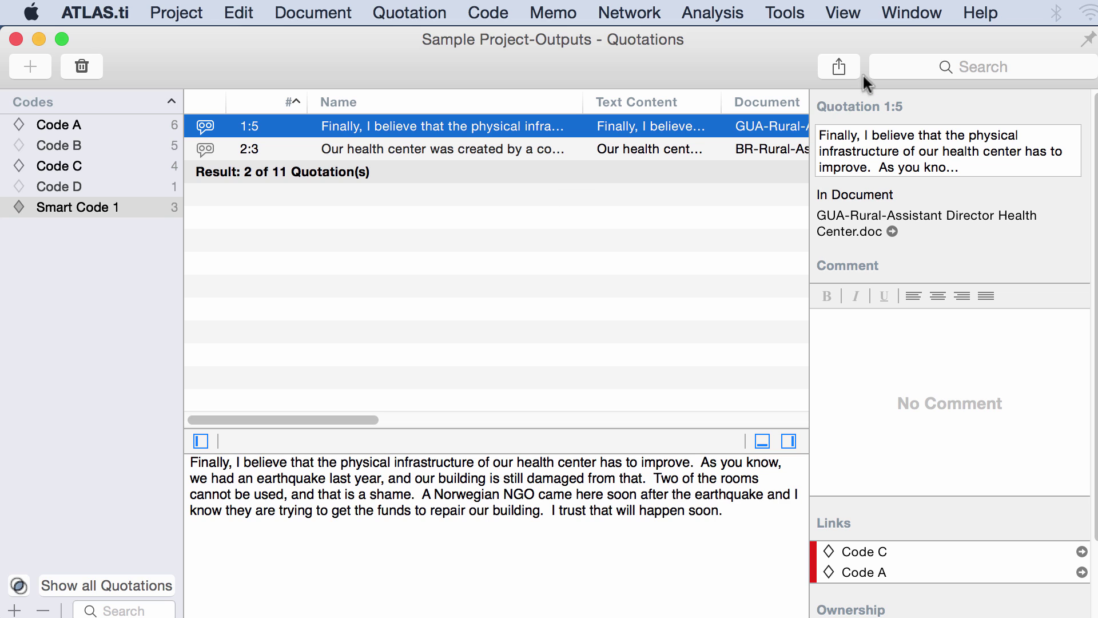
pyautogui.click(839, 66)
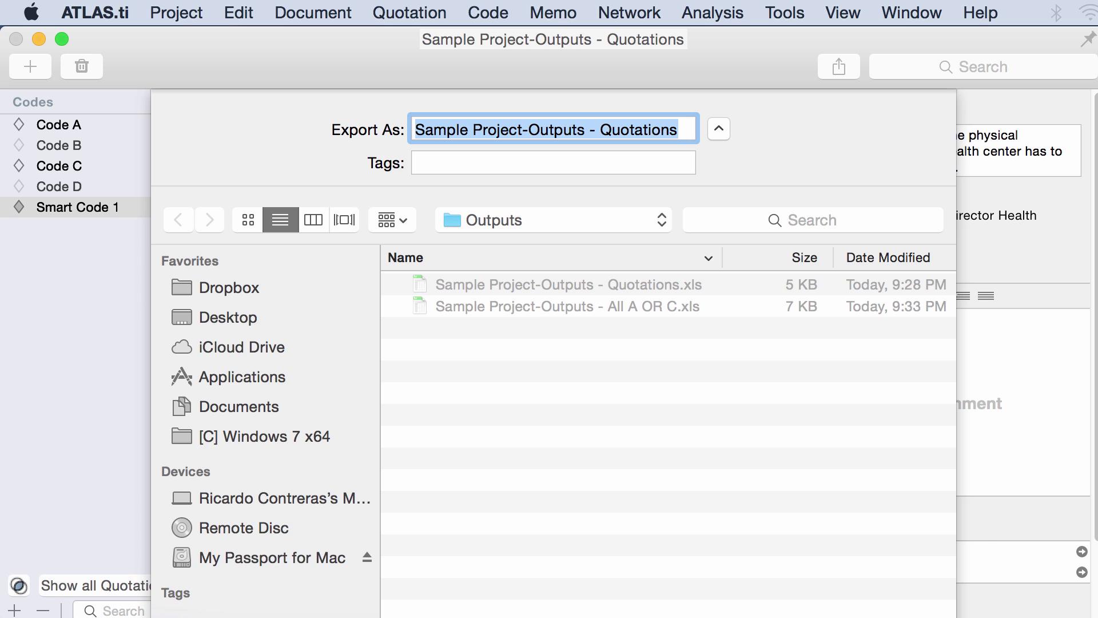
pyautogui.press('Escape')
pyautogui.click(87, 309)
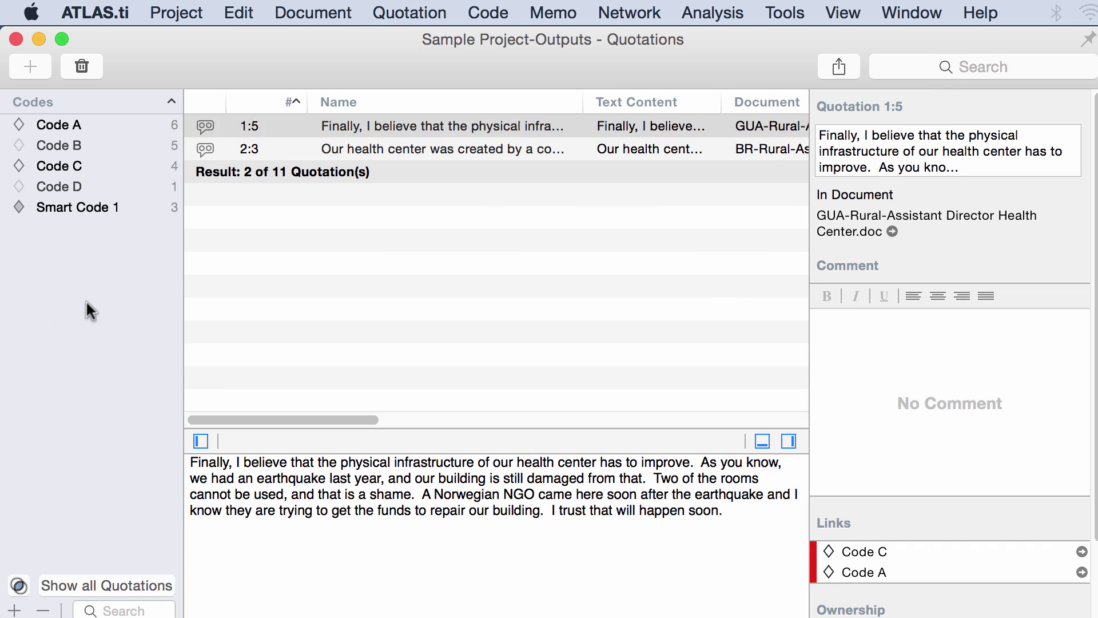
# Step: Create another smart code with an OR rule, Code A or Code C, matching 7 of 11 quotations
pyautogui.rightClick(86, 301)
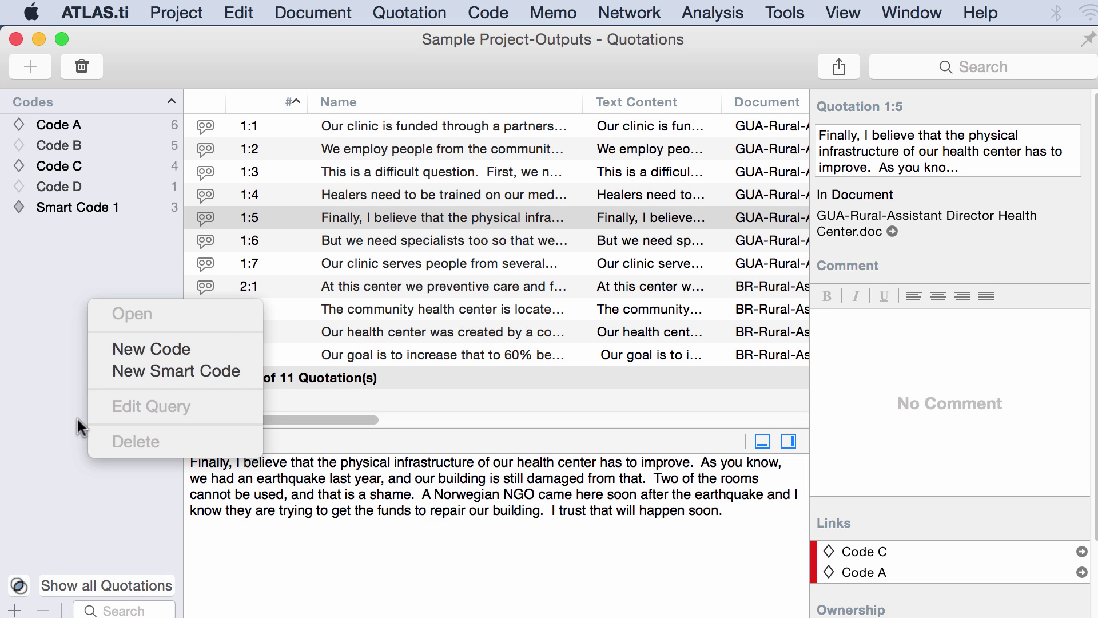
pyautogui.click(125, 371)
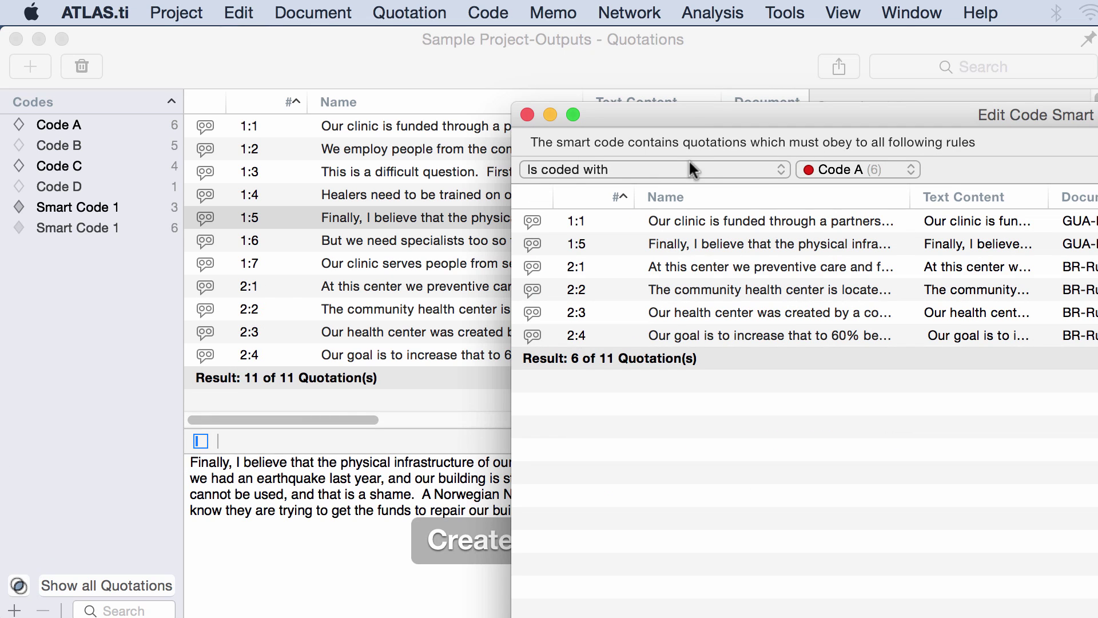
pyautogui.moveTo(698, 114); pyautogui.dragTo(204, 29)
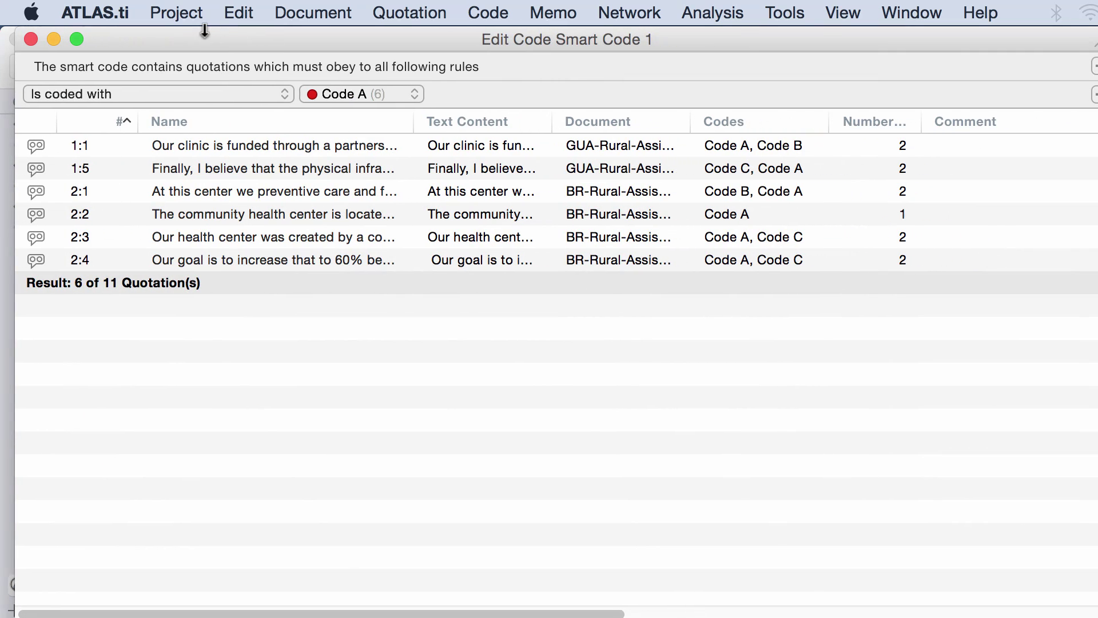
pyautogui.click(285, 94)
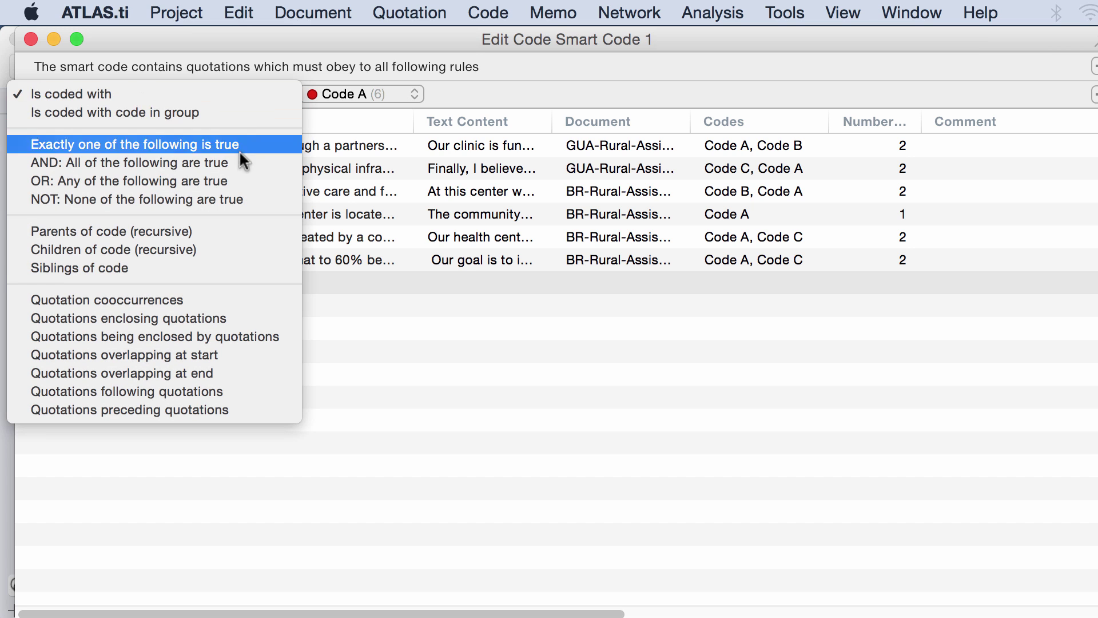
pyautogui.click(232, 187)
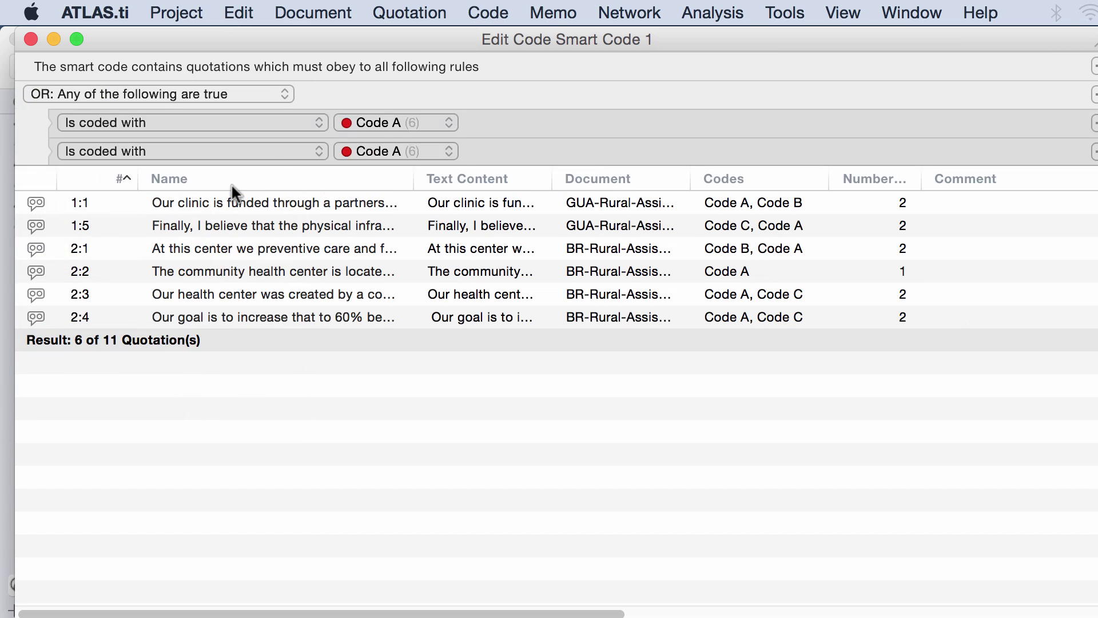
pyautogui.click(403, 145)
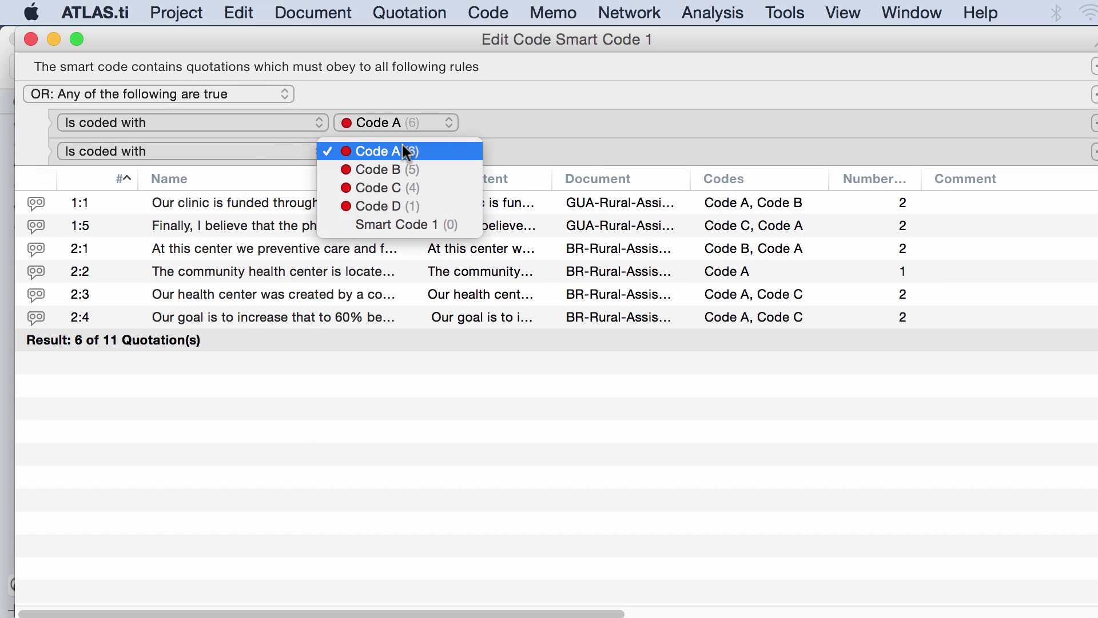
pyautogui.click(404, 187)
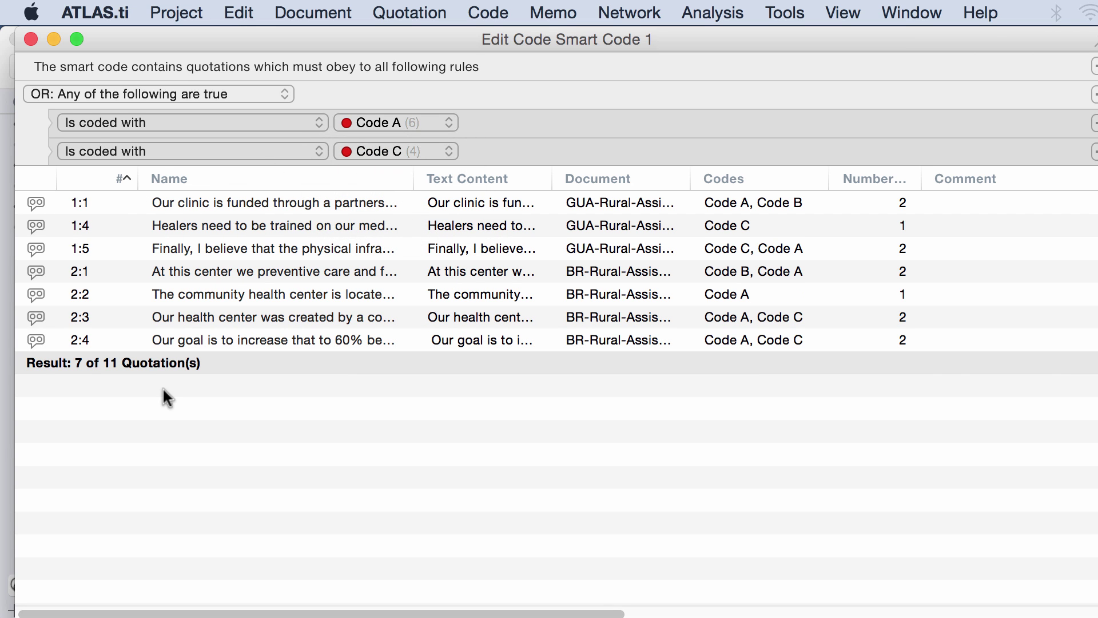
# Step: Close the smart code editor and rename the new 7-quotation smart code to 'A OR C'
pyautogui.click(31, 41)
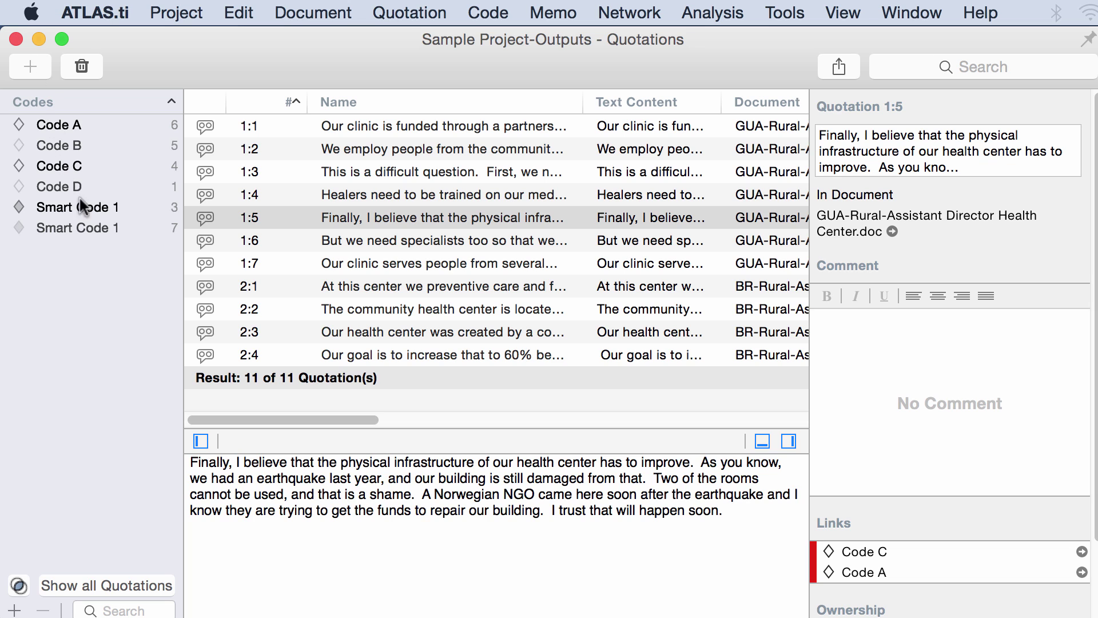
pyautogui.click(98, 226)
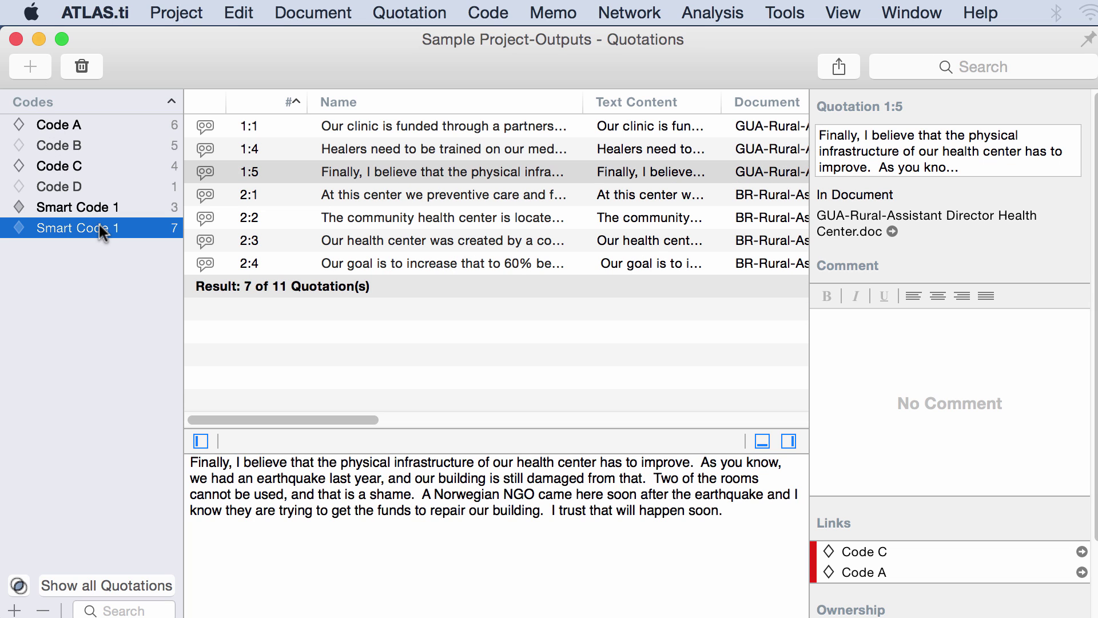
pyautogui.click(98, 225)
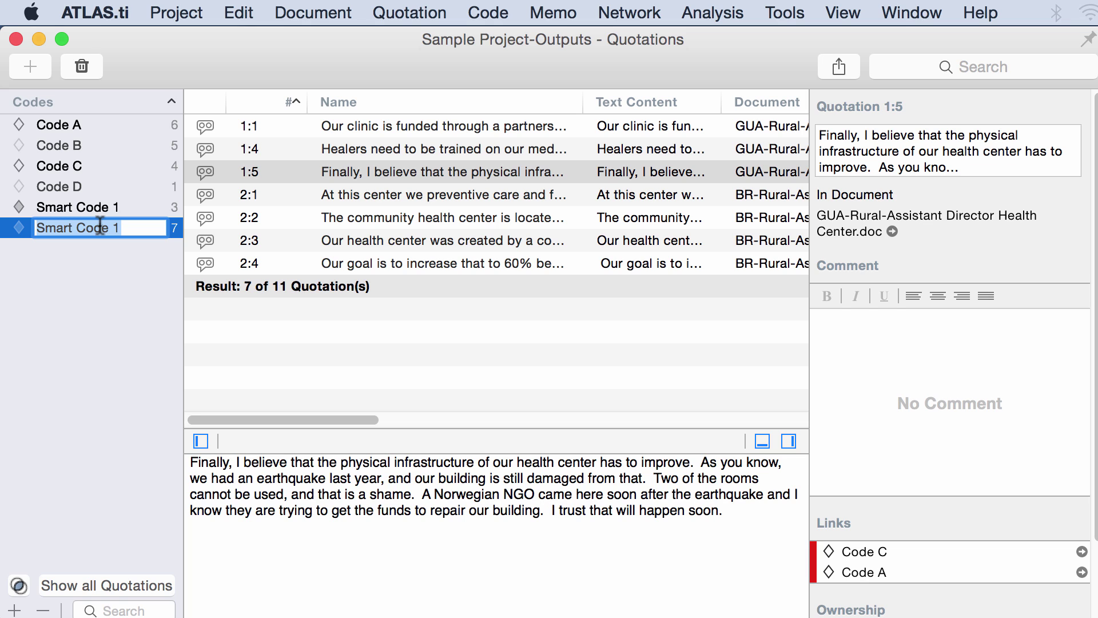
pyautogui.write('A OR C')
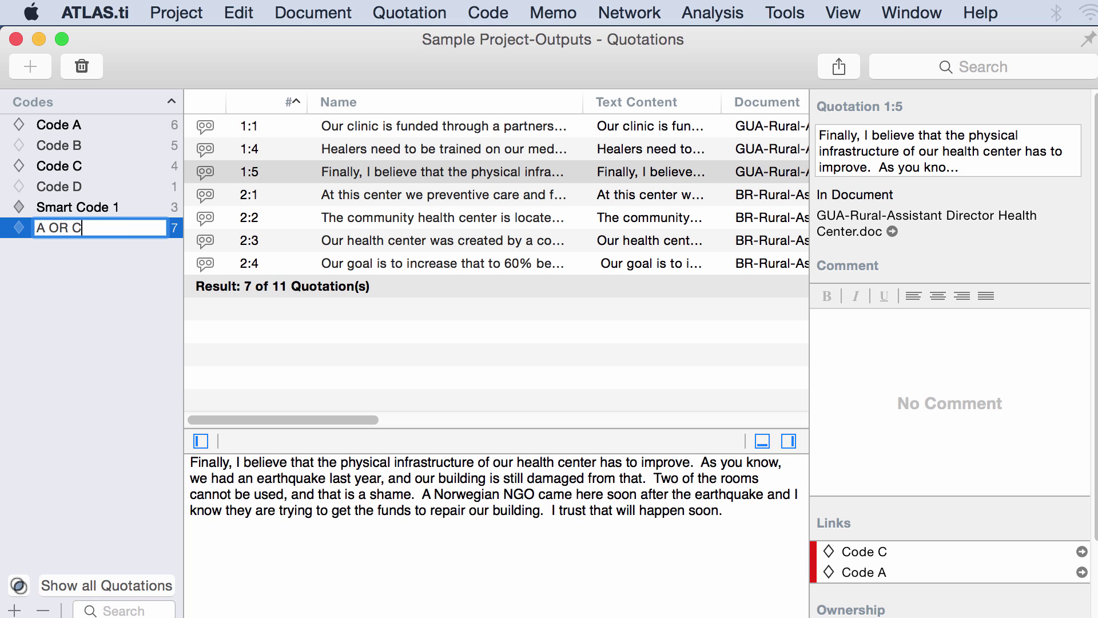
# Step: Rename Smart Code 1 to 'A AND C'
pyautogui.click(105, 209)
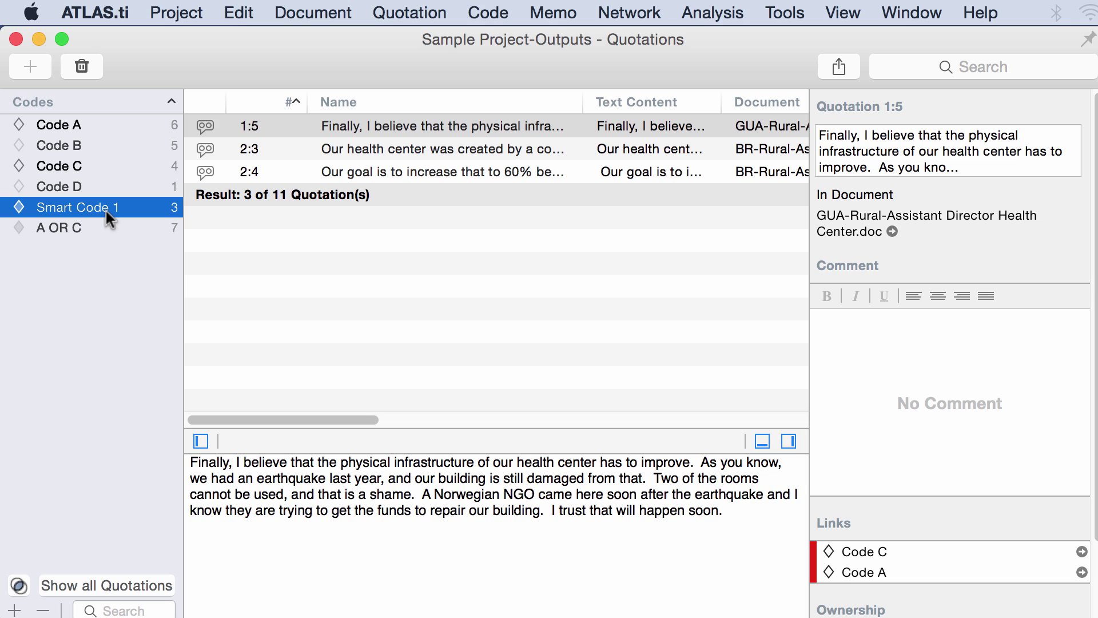
pyautogui.click(105, 211)
pyautogui.write('A AND C')
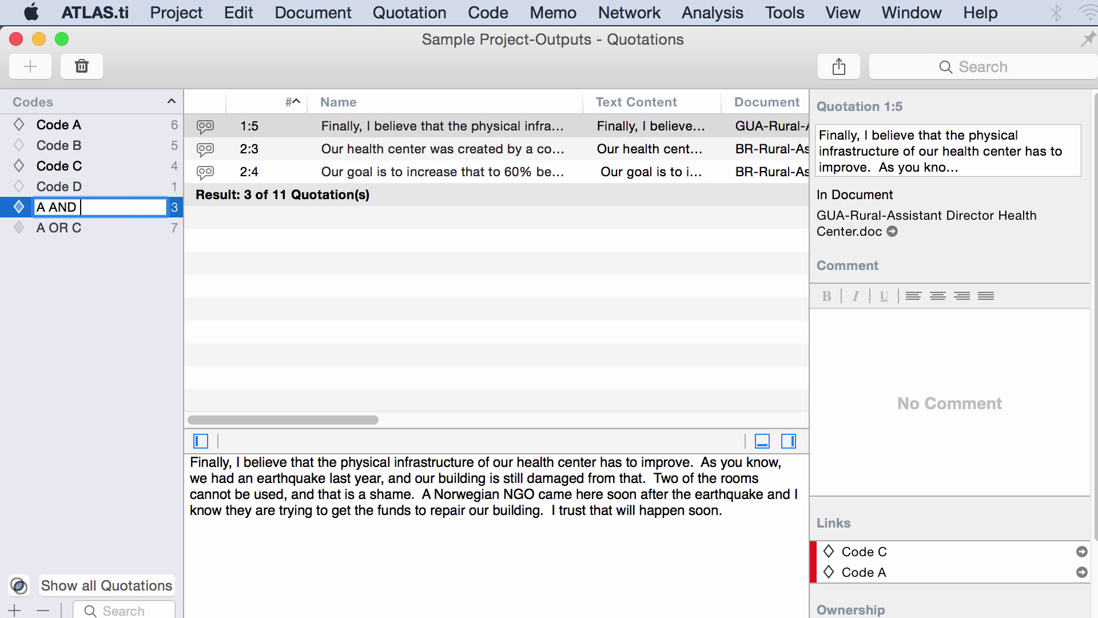
pyautogui.click(75, 275)
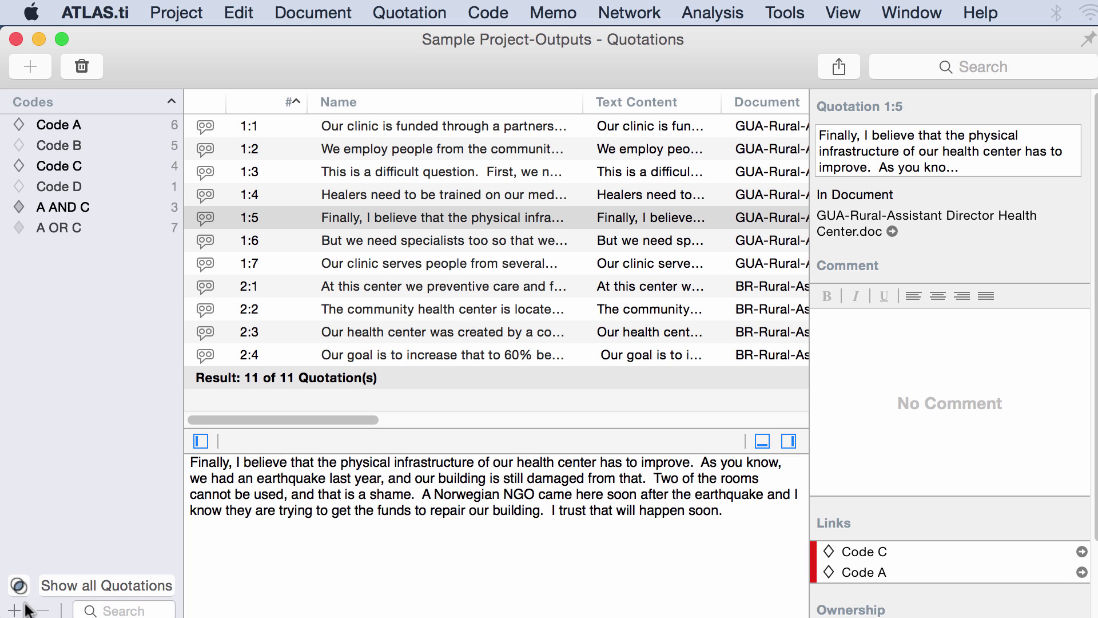
# Step: Compare the quotations matched by A OR C and A AND C
pyautogui.click(47, 227)
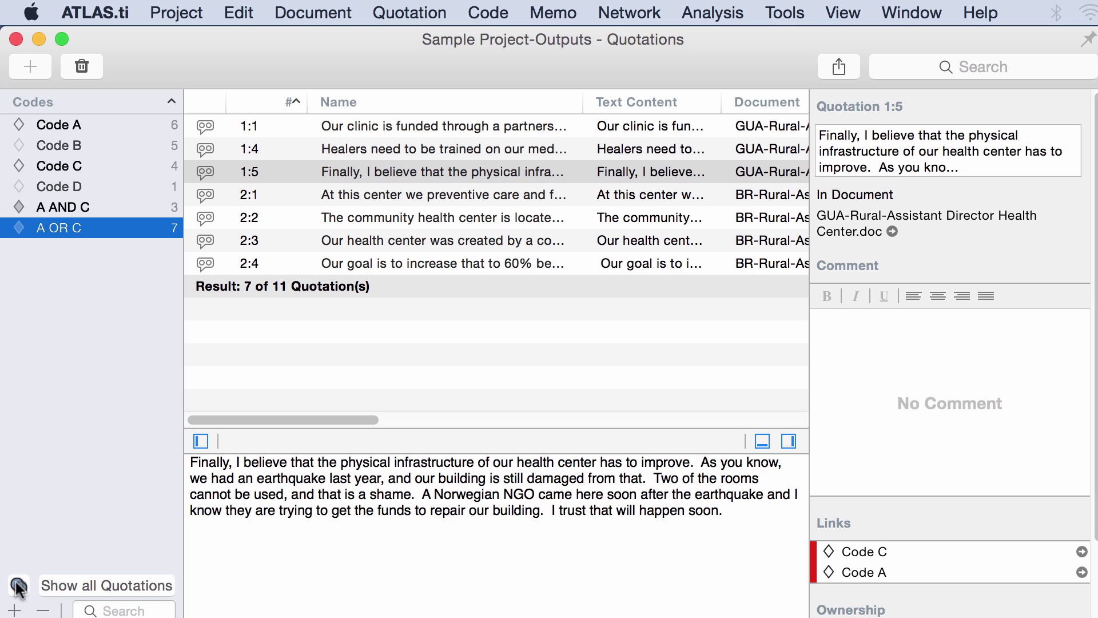
pyautogui.click(102, 200)
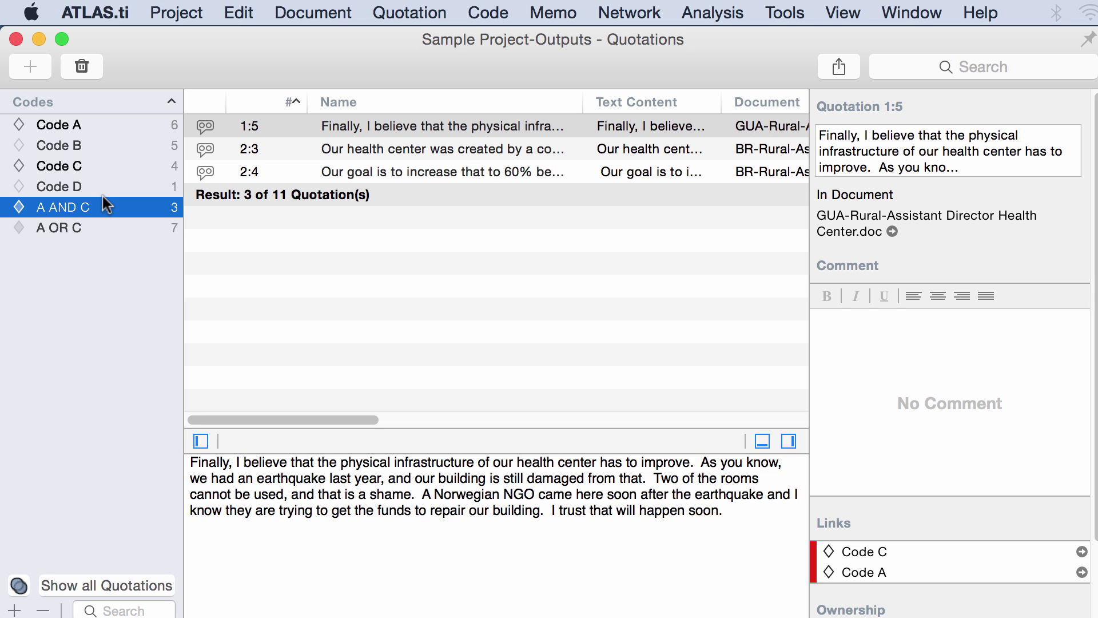
pyautogui.click(106, 225)
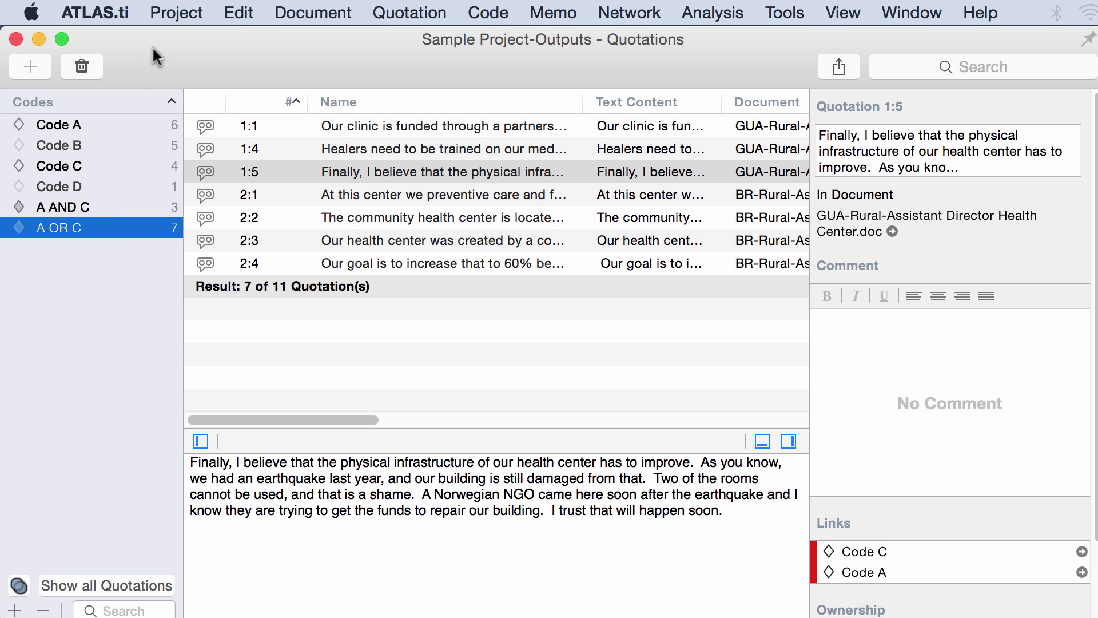
# Step: Code the 'Men do forestry work' passage with Code C, creating quotation 2:5
pyautogui.press('super+m')
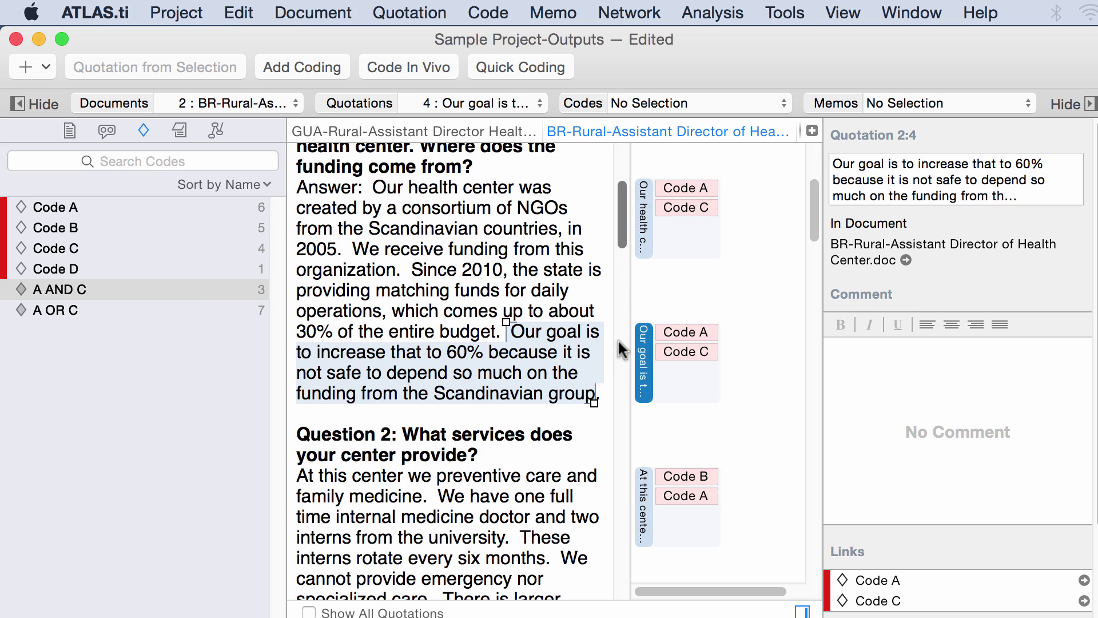
pyautogui.moveTo(622, 250); pyautogui.dragTo(613, 366)
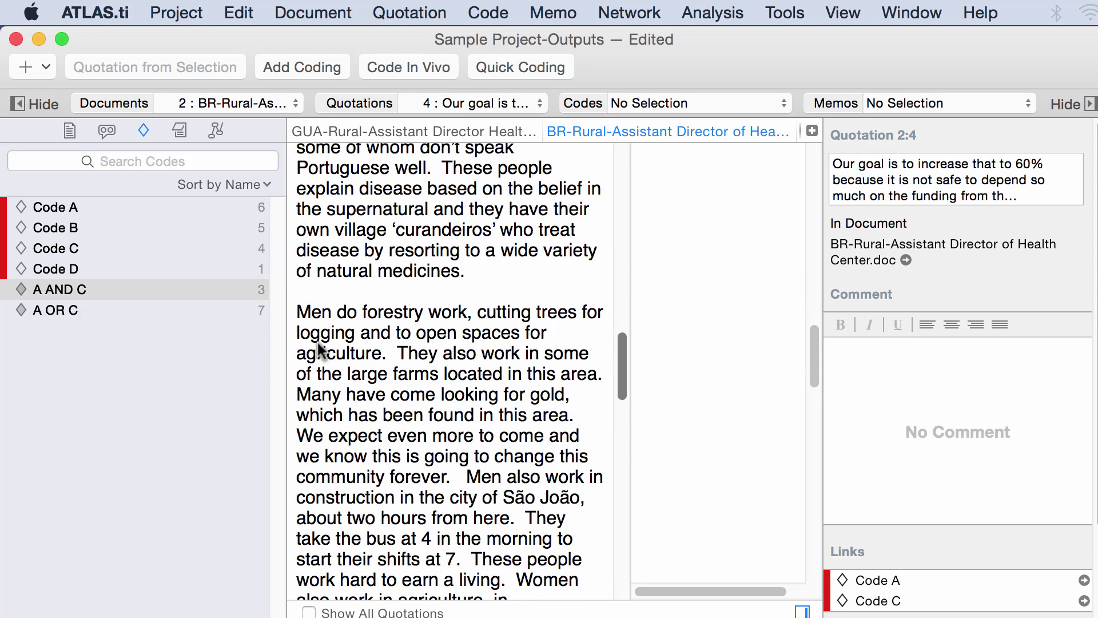
pyautogui.moveTo(294, 312); pyautogui.dragTo(605, 378)
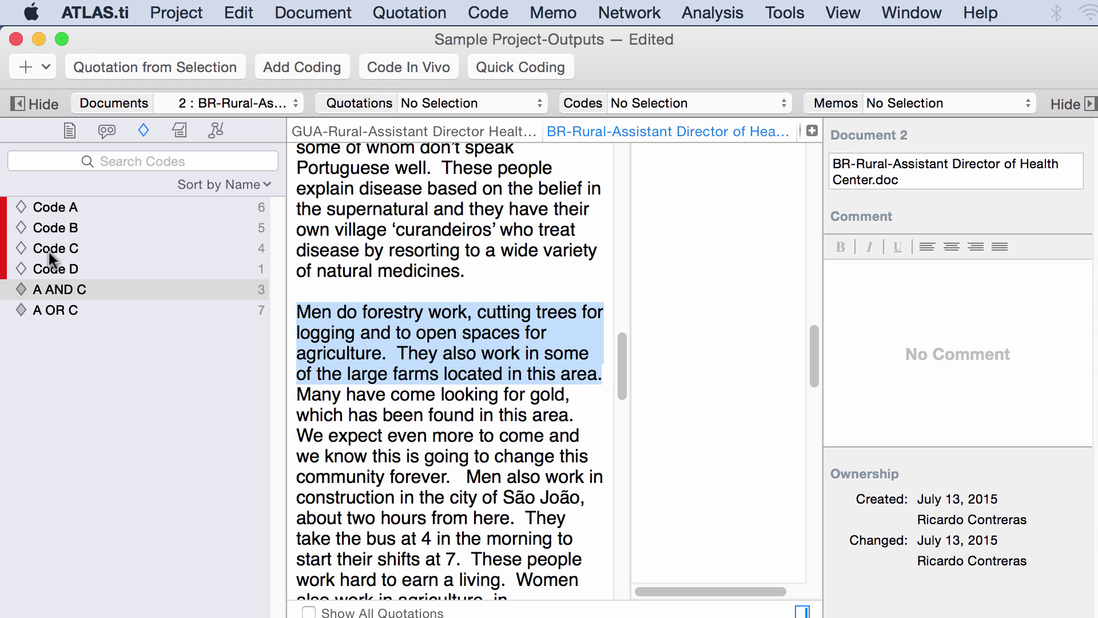
pyautogui.click(49, 253)
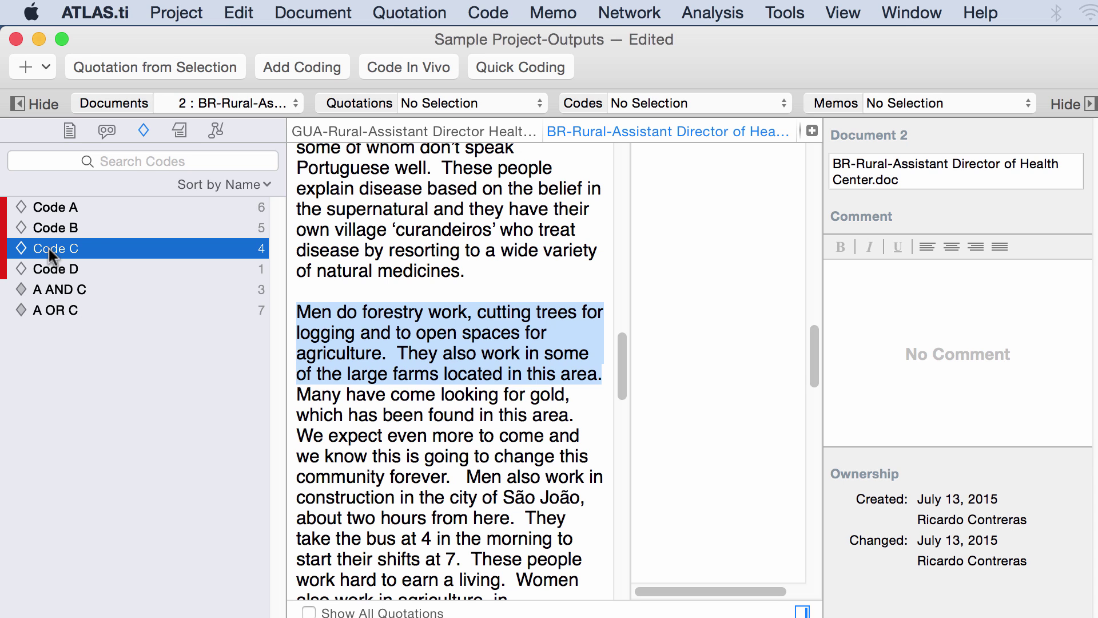
pyautogui.moveTo(49, 249); pyautogui.dragTo(431, 352)
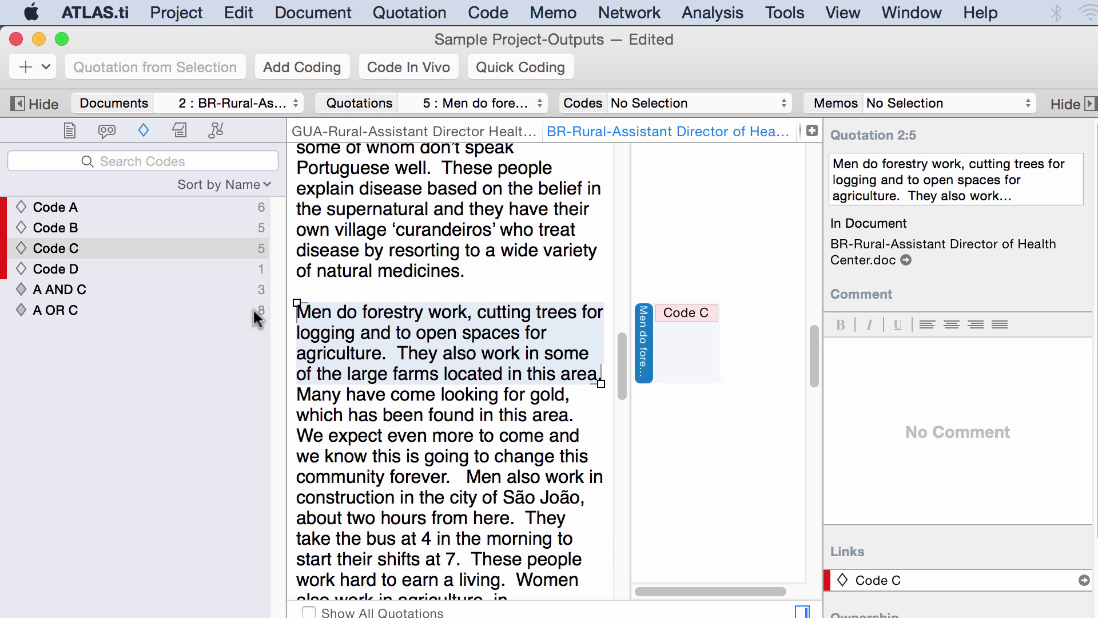
pyautogui.click(543, 355)
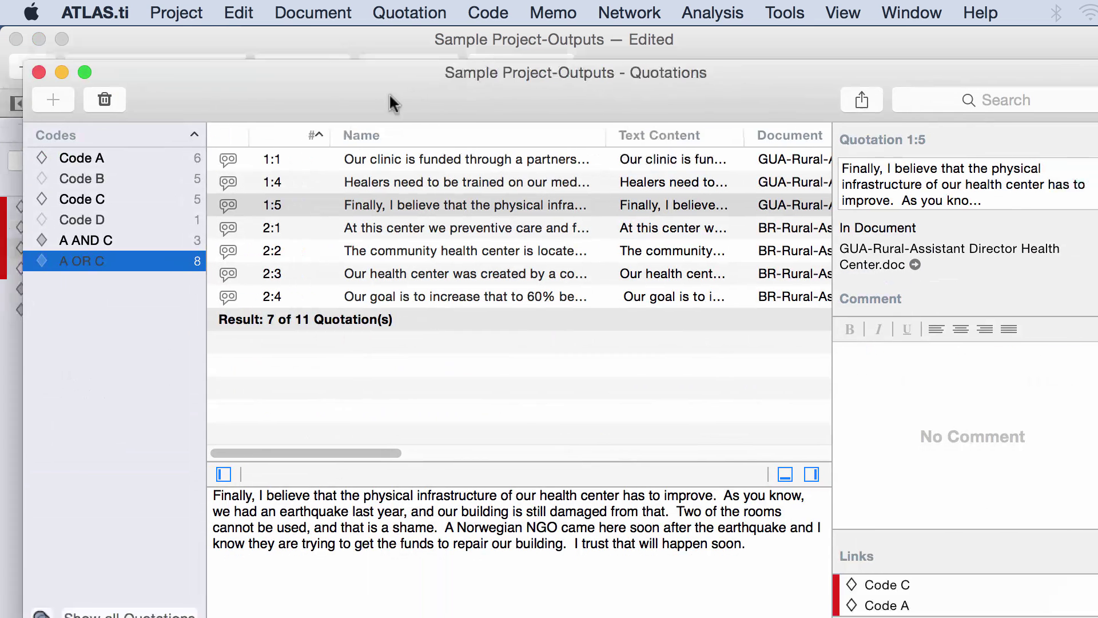
# Step: Export the A OR C quotation list to Outputs as 'Sample Project-Outputs - A OR C.xls'
pyautogui.moveTo(389, 92); pyautogui.dragTo(360, 49)
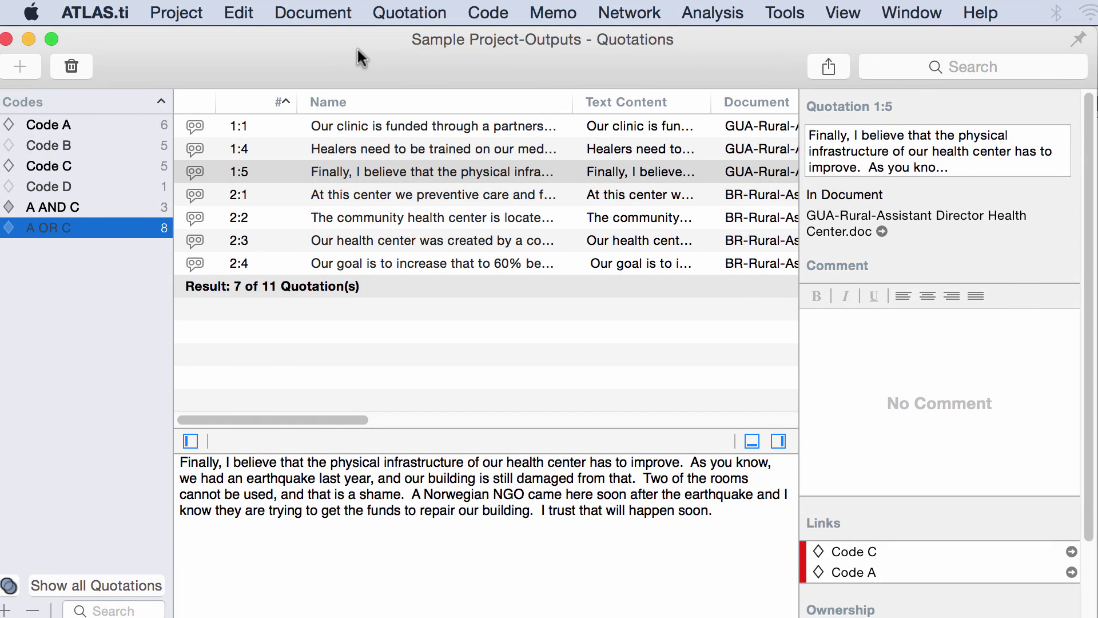
pyautogui.click(827, 64)
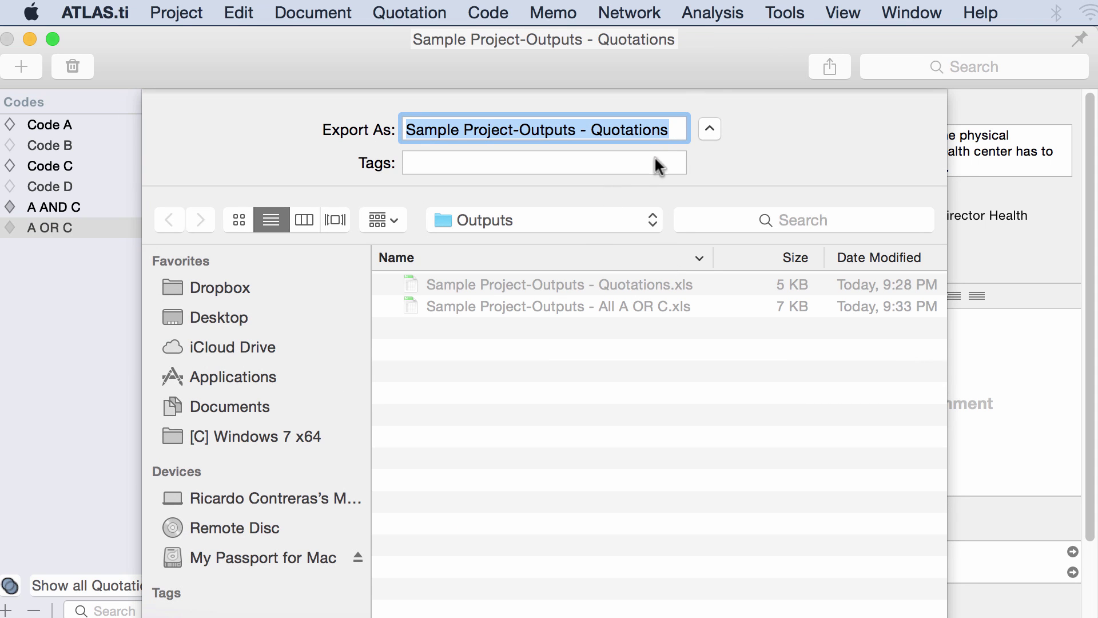
pyautogui.doubleClick(668, 130)
pyautogui.write('A OR ')
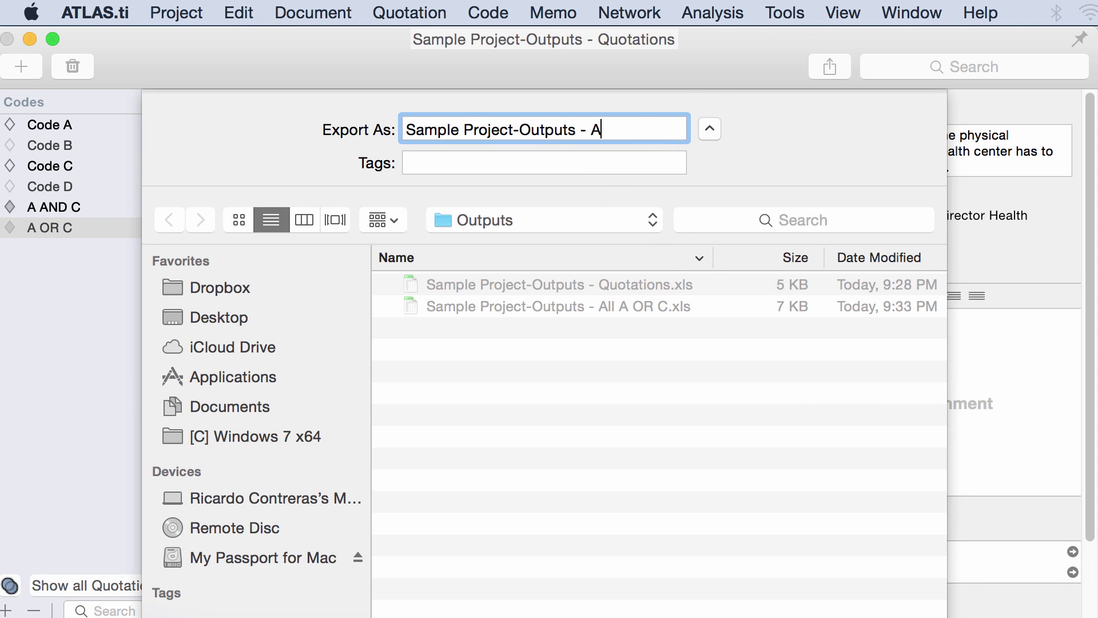
pyautogui.write('C')
pyautogui.press('Return')
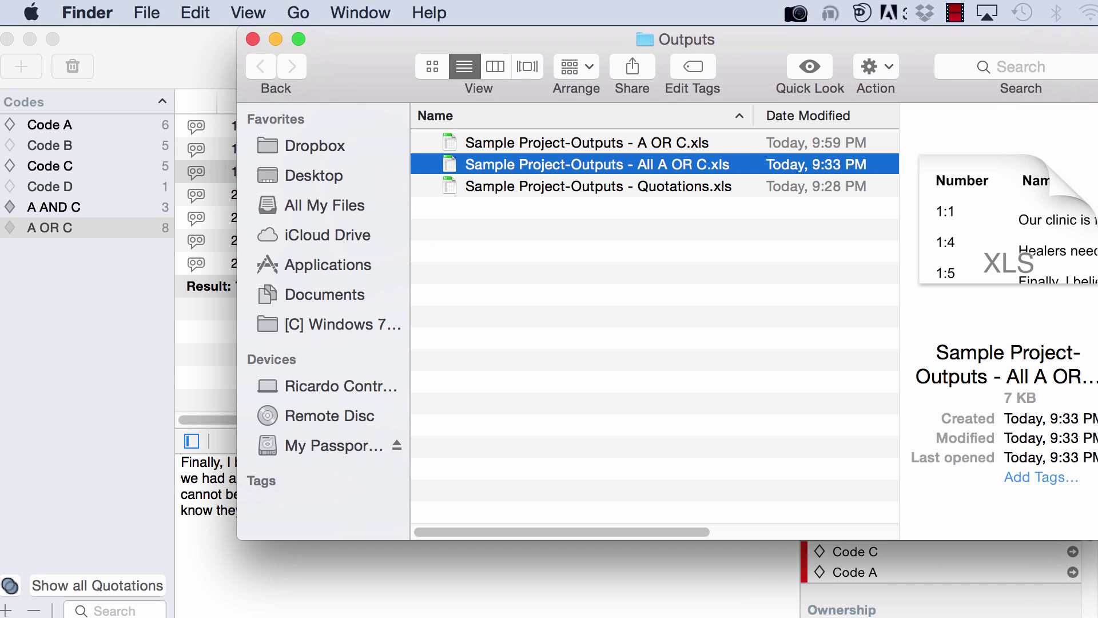
# Step: Glance at All A OR C.xls, then open Sample Project-Outputs - A OR C.xls and select A1:L8
pyautogui.doubleClick(596, 166)
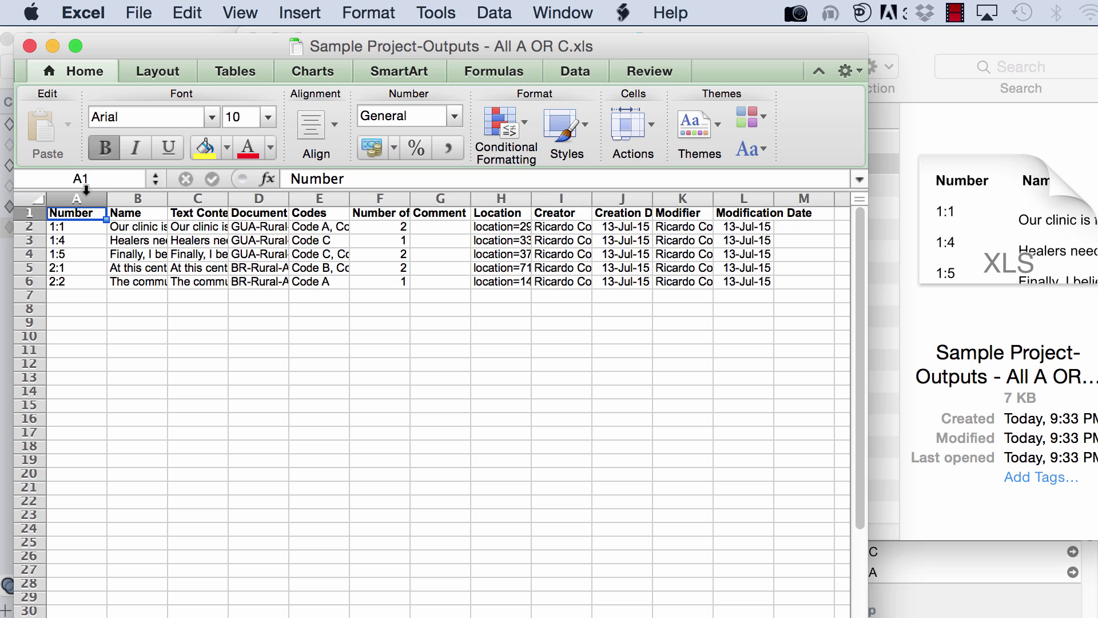
pyautogui.click(30, 46)
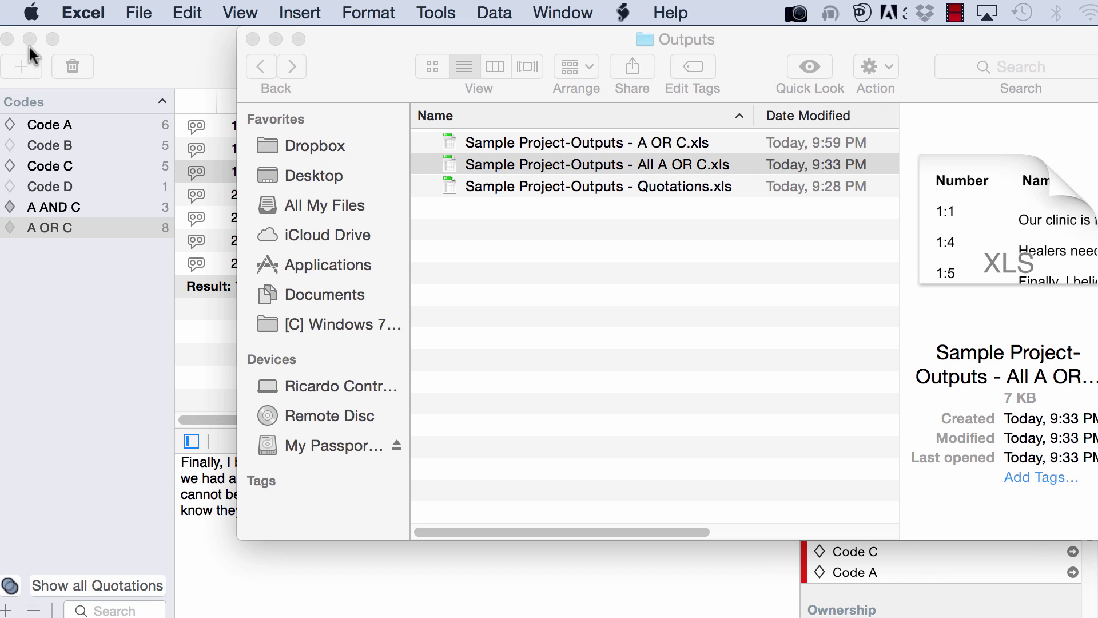
pyautogui.click(594, 139)
pyautogui.click(595, 142)
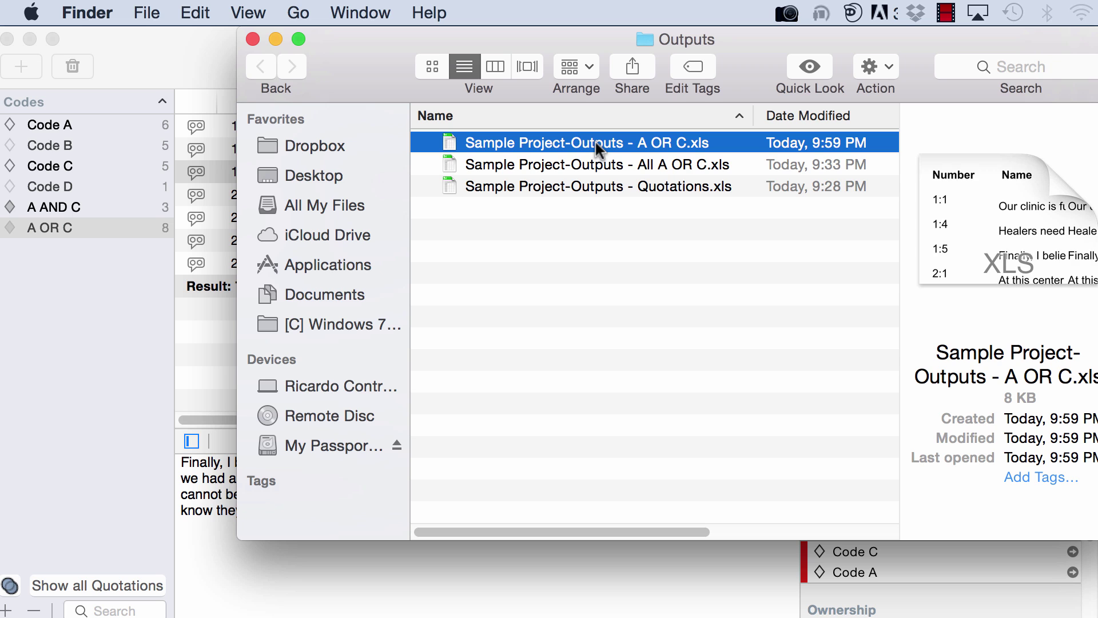
pyautogui.doubleClick(595, 143)
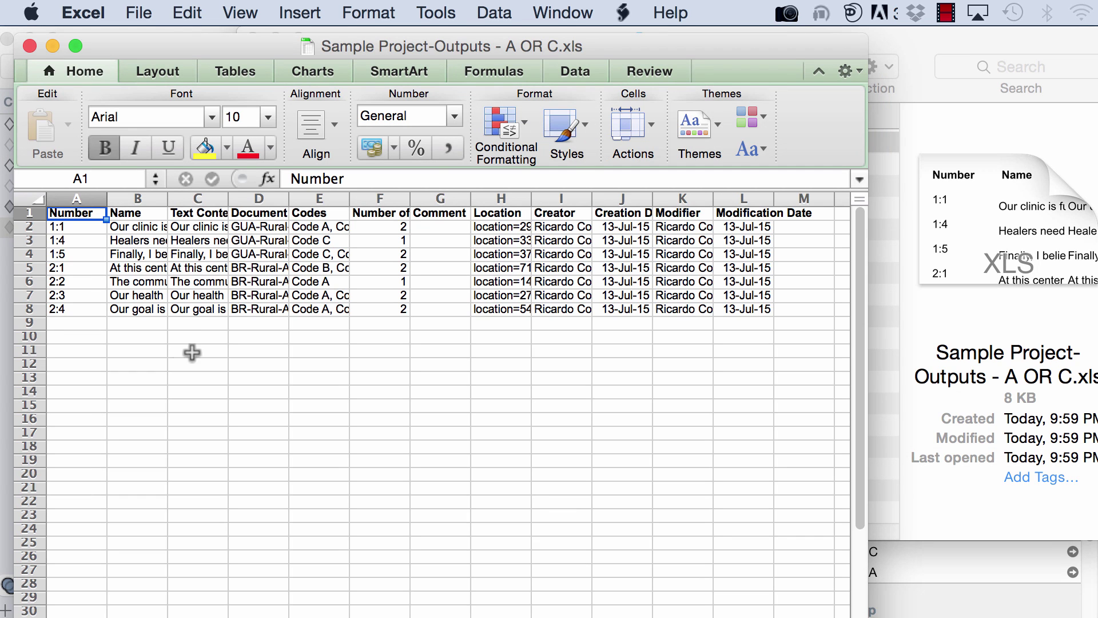
pyautogui.moveTo(78, 214)
pyautogui.mouseDown()
pyautogui.moveTo(269, 269)
pyautogui.moveTo(629, 323)
pyautogui.moveTo(732, 325)
pyautogui.moveTo(737, 310)
pyautogui.mouseUp()
# Step: Apply wrap text to the selected data and widen column B so quotation names fit
pyautogui.rightClick(250, 257)
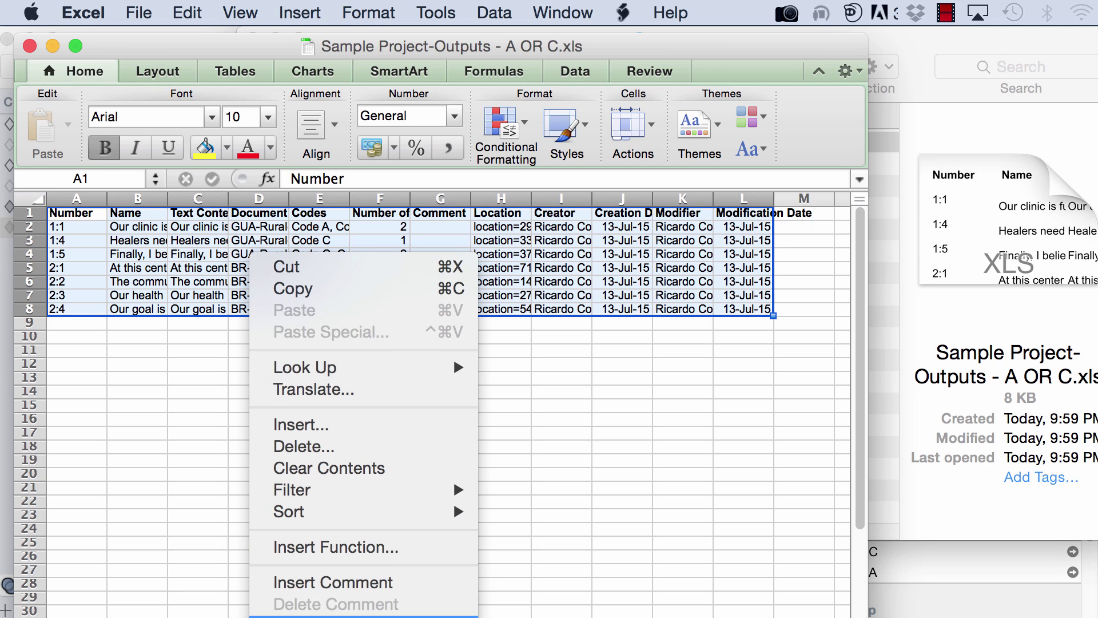
pyautogui.click(343, 617)
pyautogui.click(113, 607)
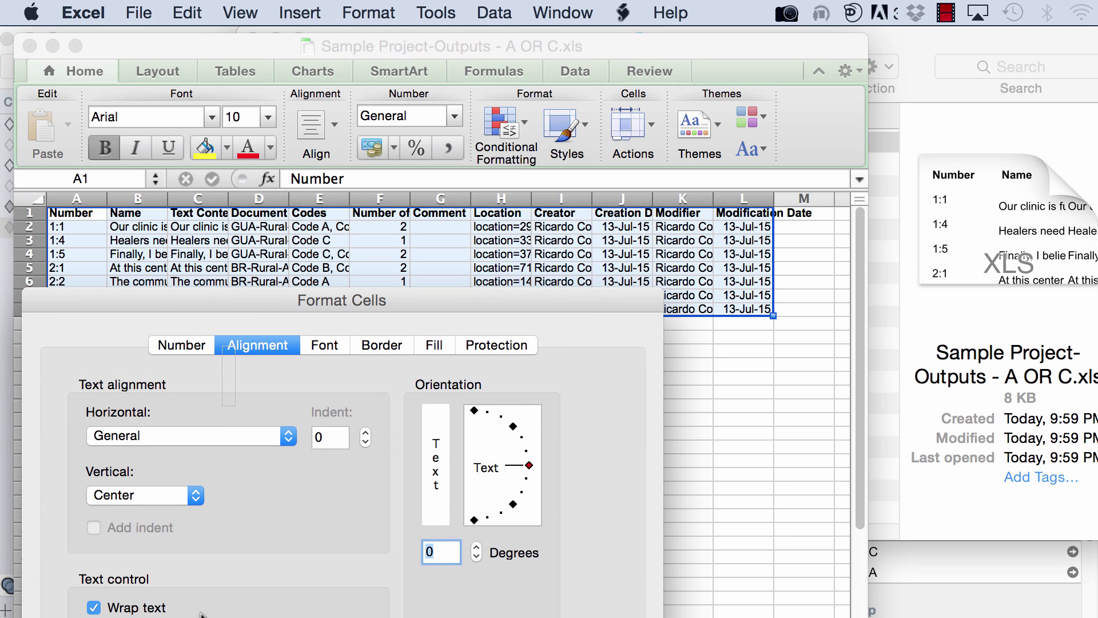
pyautogui.press('Return')
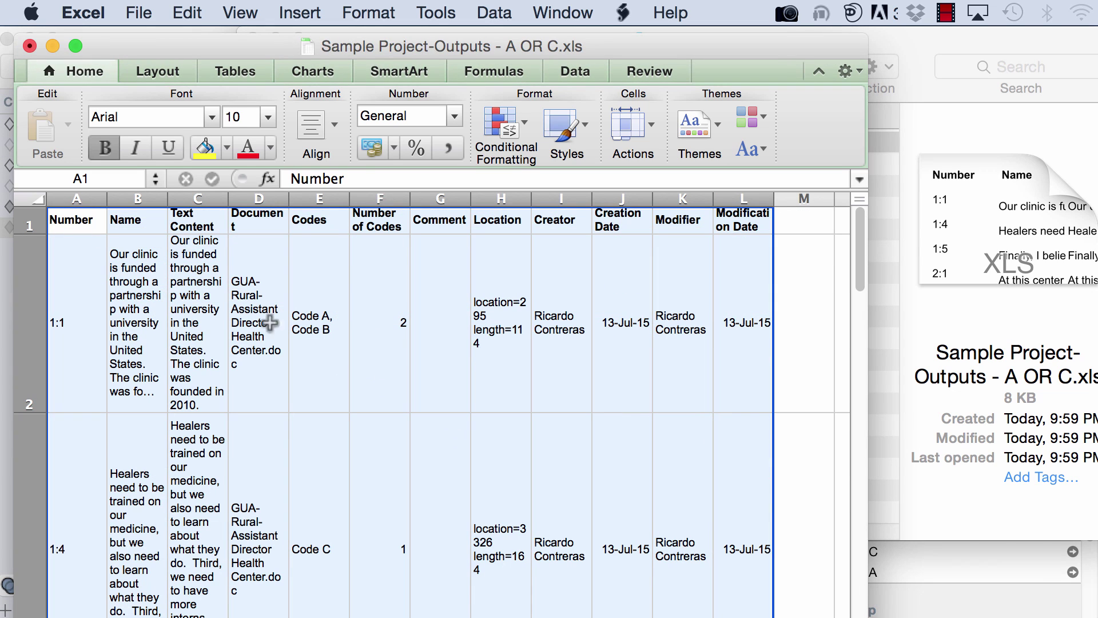
pyautogui.moveTo(164, 199); pyautogui.dragTo(601, 198)
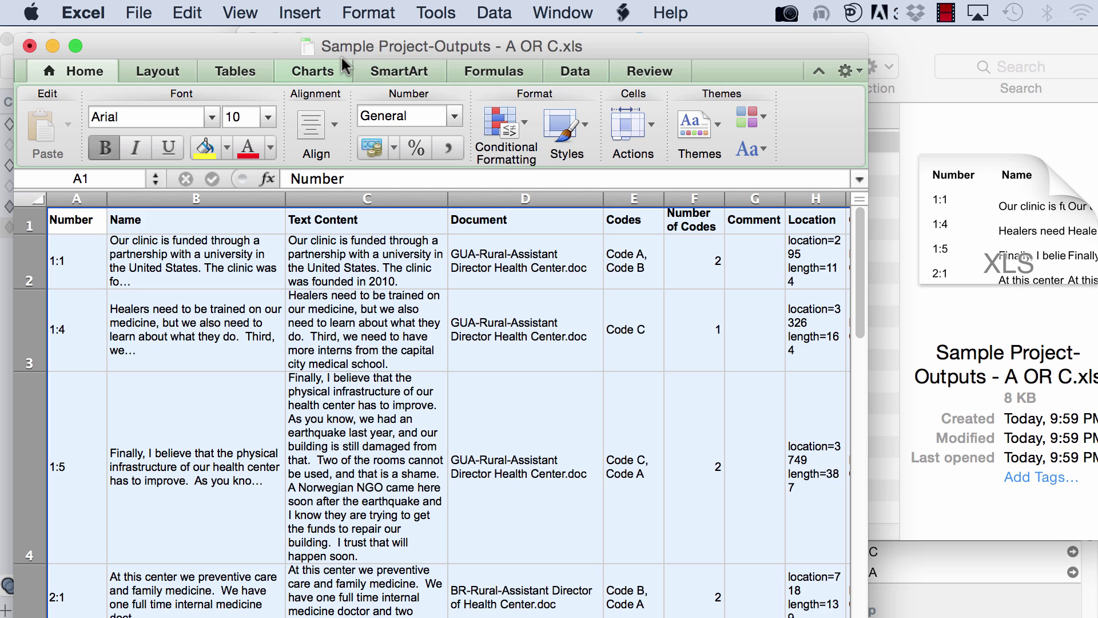
# Step: Close the A OR C workbook, answering the save prompt
pyautogui.moveTo(268, 52); pyautogui.dragTo(259, 41)
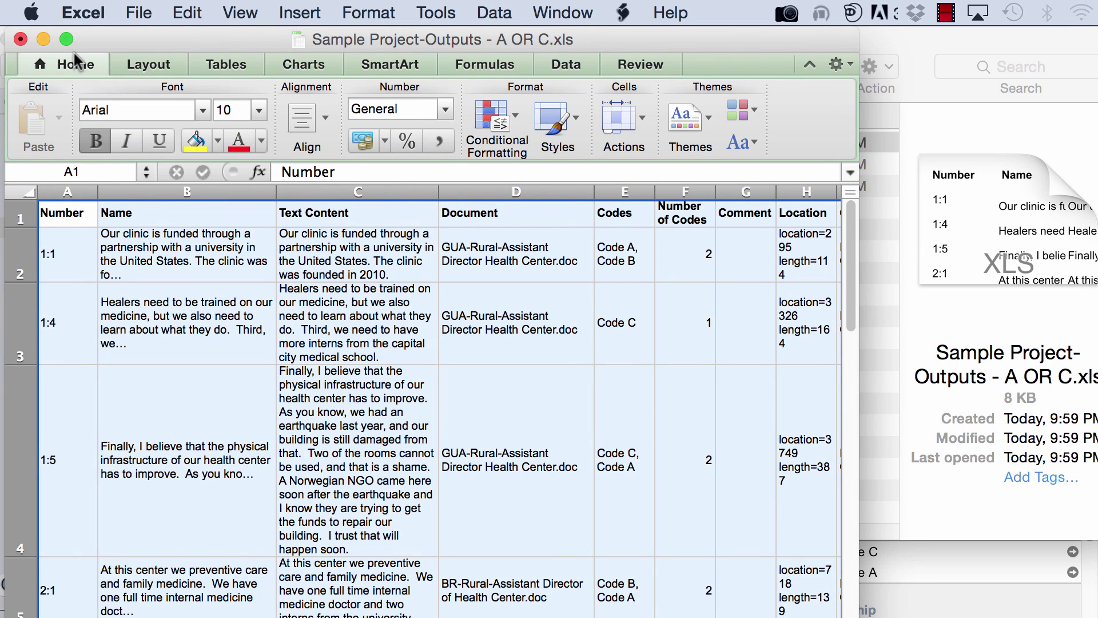
pyautogui.click(21, 38)
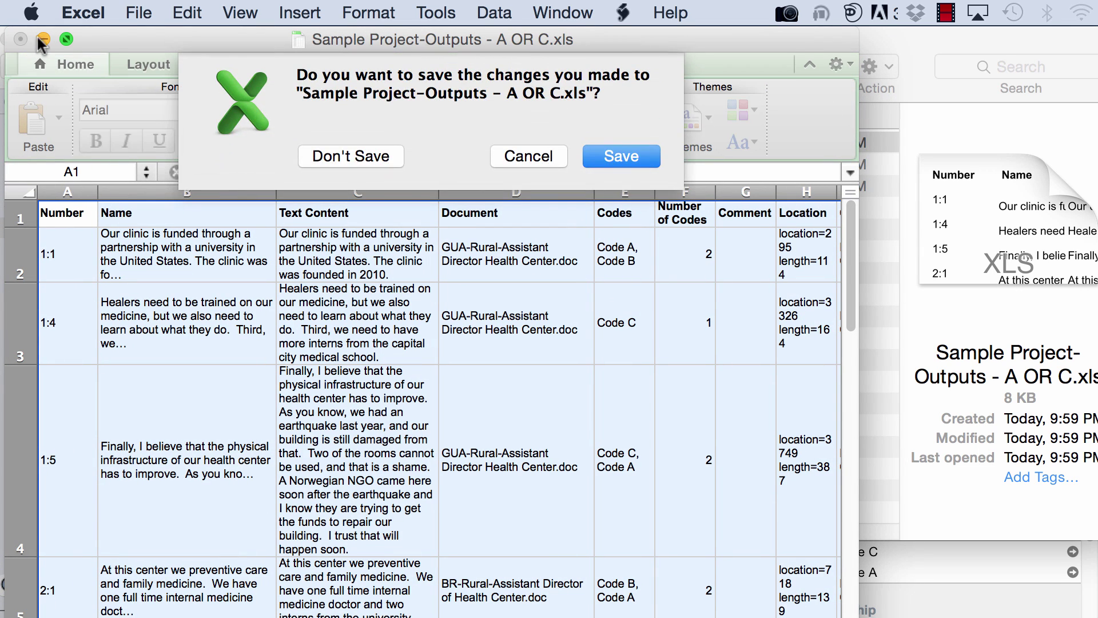
pyautogui.click(339, 151)
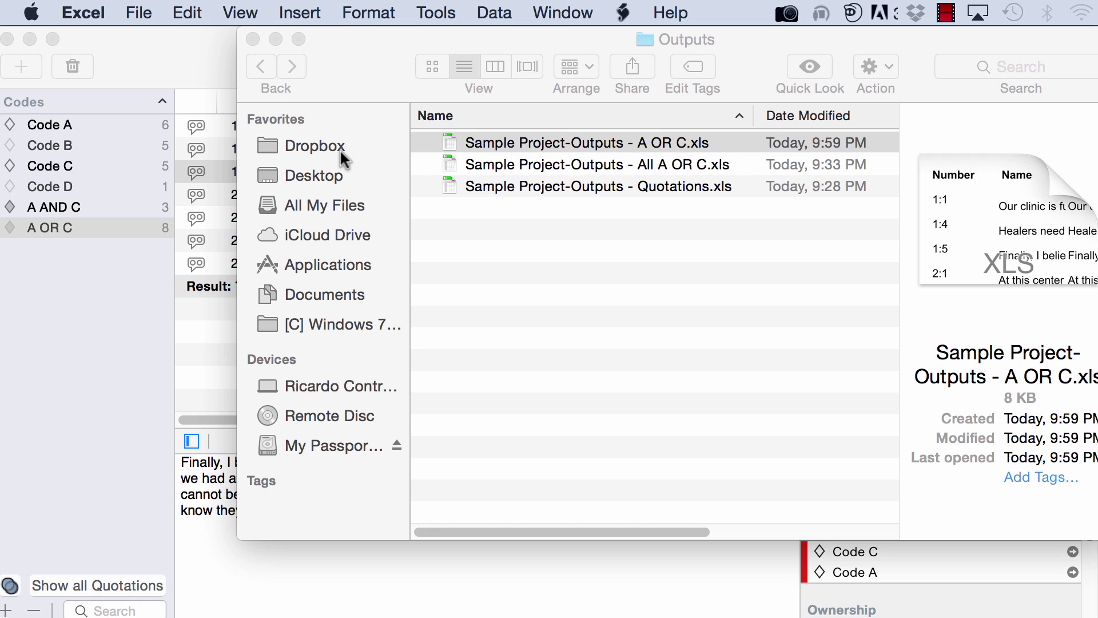
# Step: Close the Outputs folder and create a new smart code from the Codes list
pyautogui.click(253, 39)
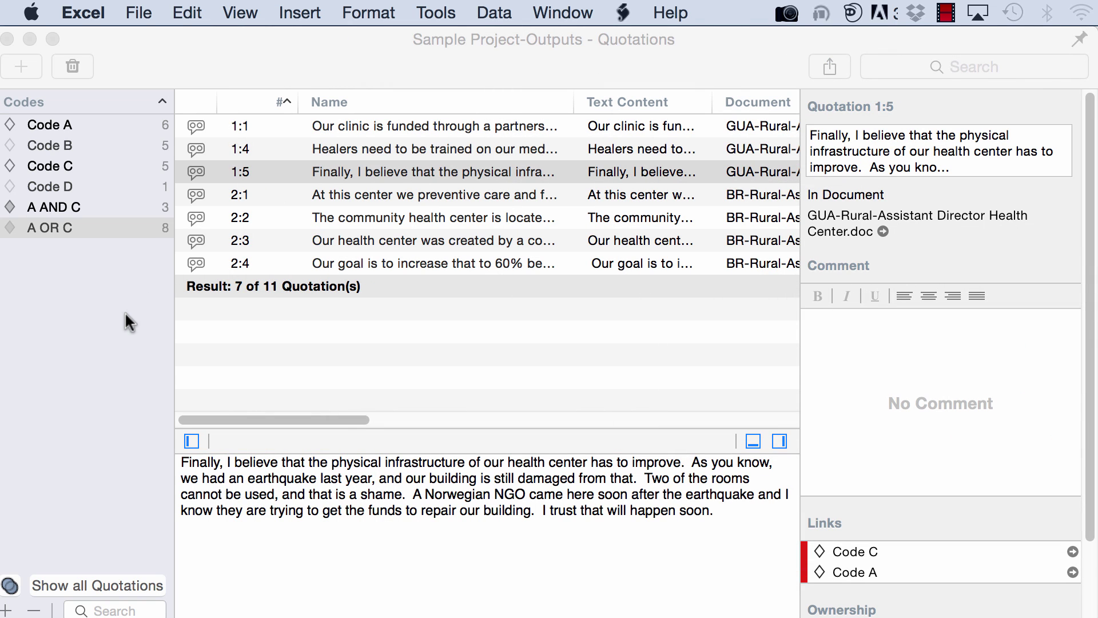
pyautogui.rightClick(110, 316)
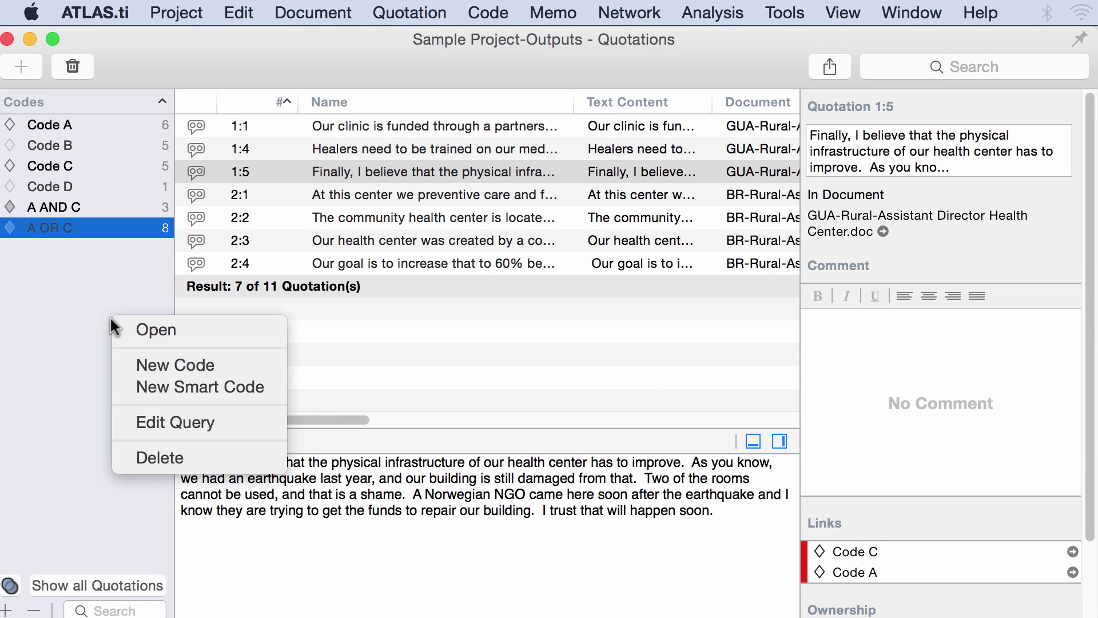
pyautogui.click(150, 387)
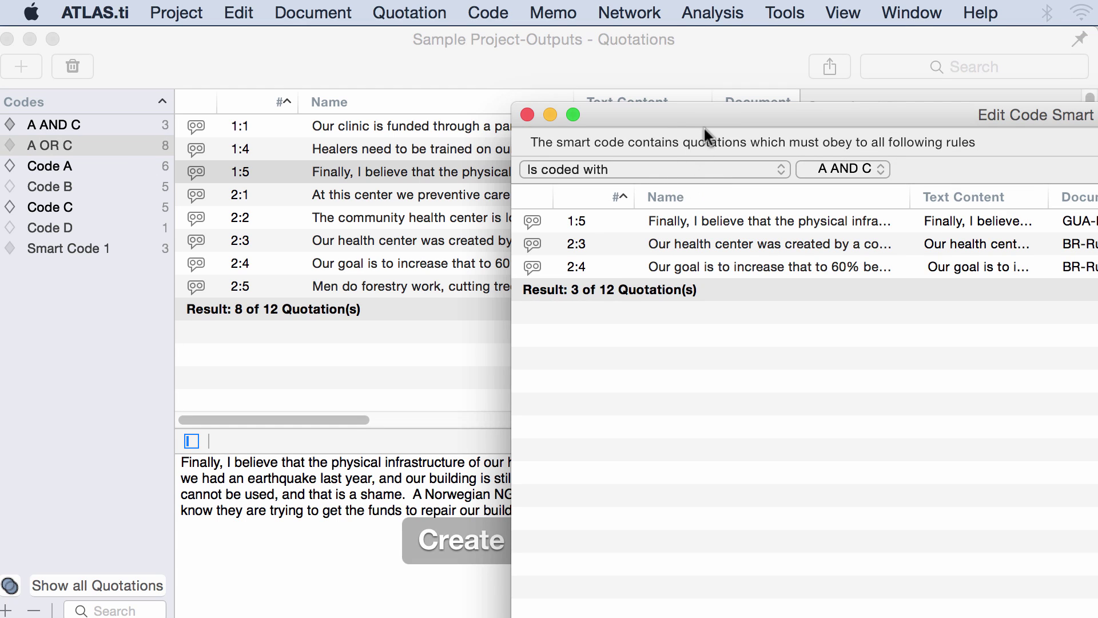
pyautogui.moveTo(706, 129); pyautogui.dragTo(266, 36)
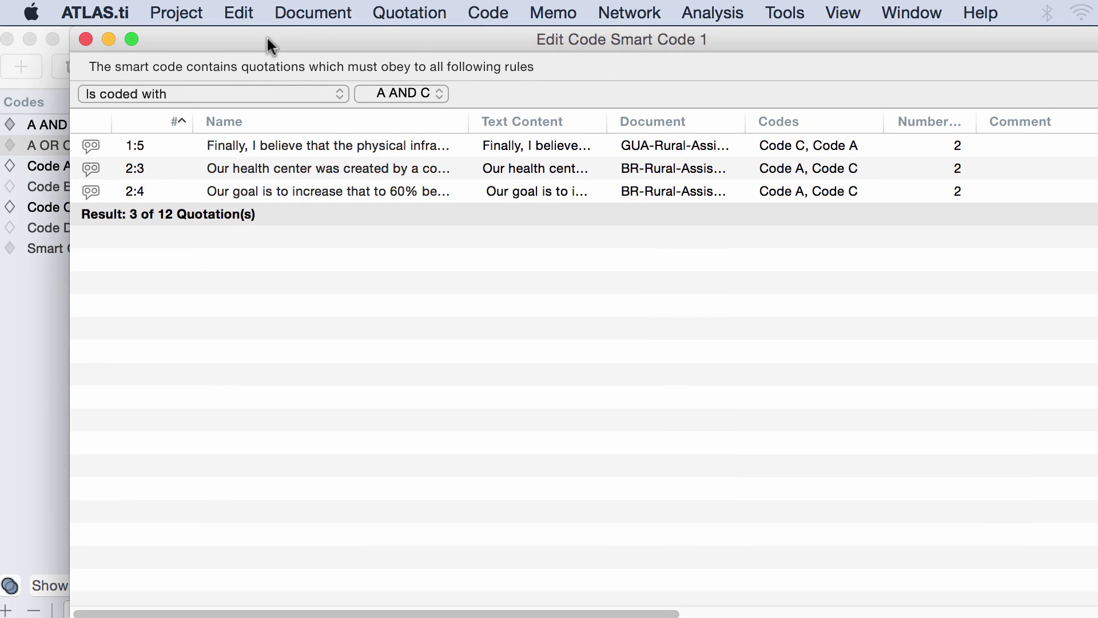
# Step: Try the code-group rule, then keep 'Is coded with' A AND C and close the editor
pyautogui.click(303, 86)
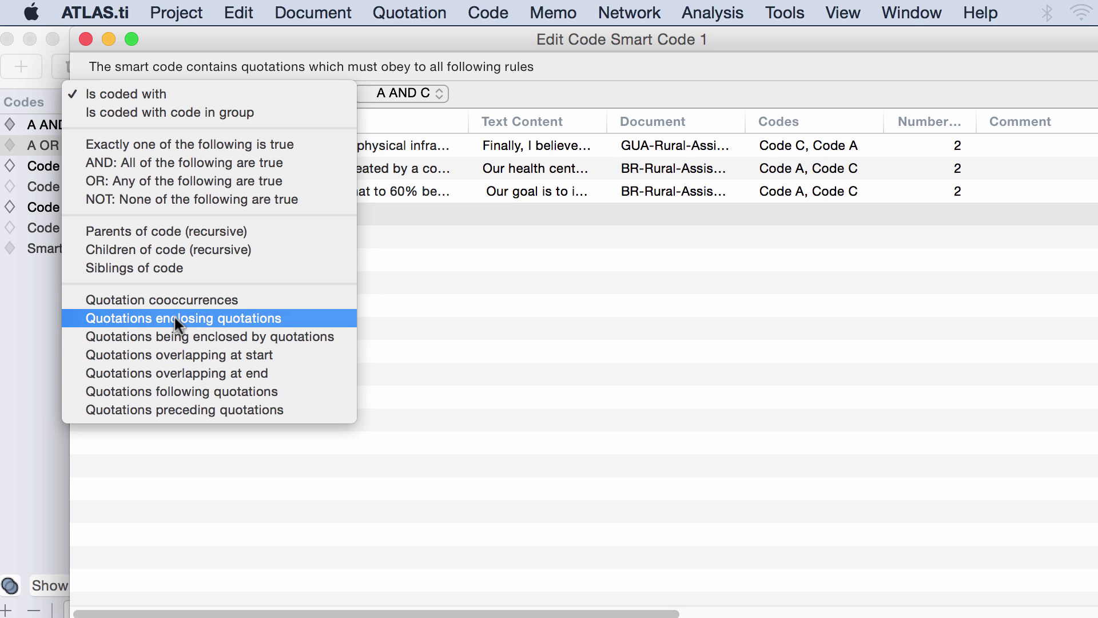
pyautogui.click(165, 115)
pyautogui.click(397, 90)
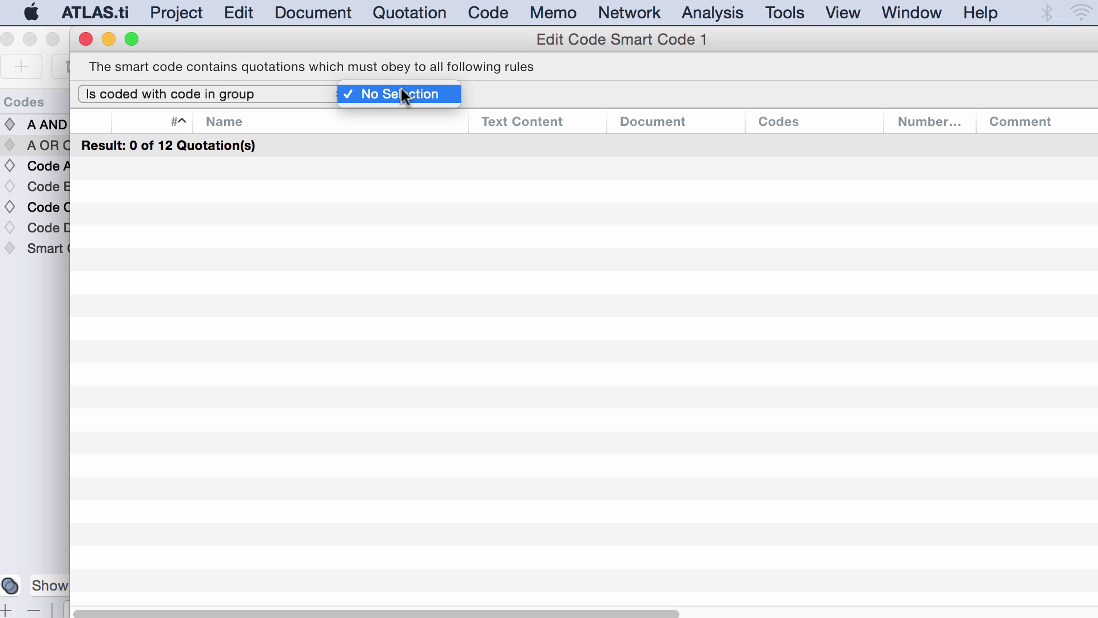
pyautogui.click(399, 89)
pyautogui.click(318, 93)
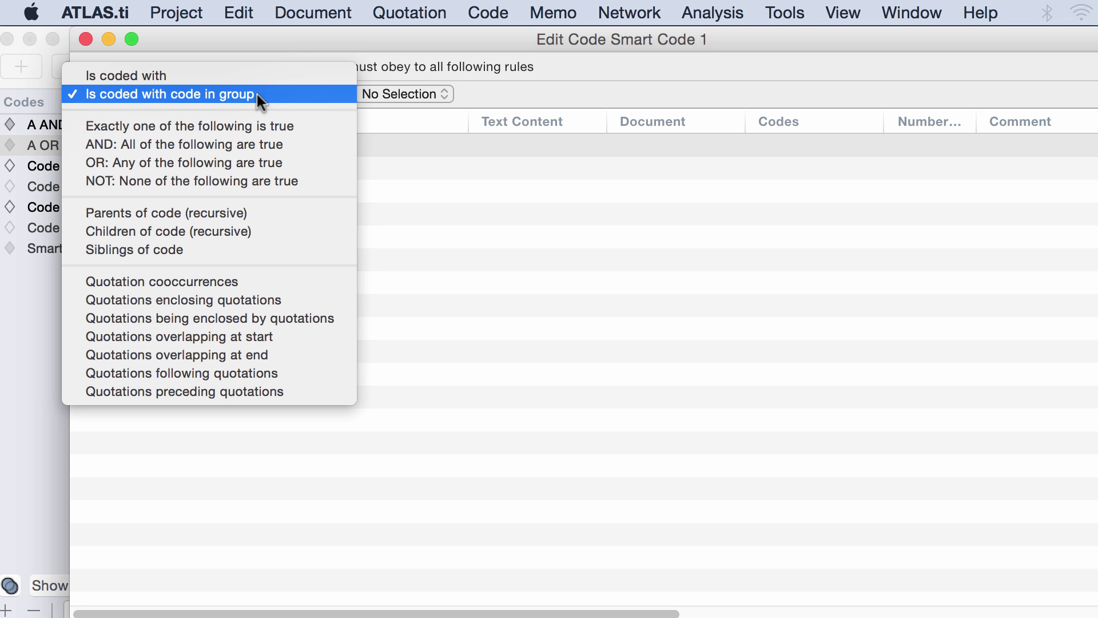
pyautogui.click(228, 73)
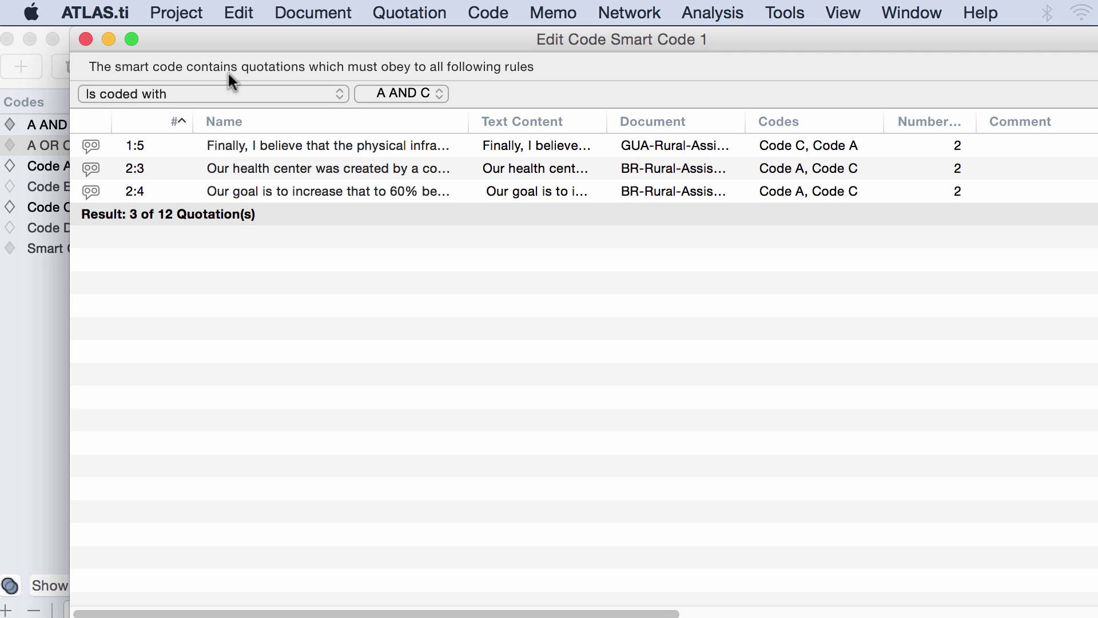
pyautogui.click(84, 39)
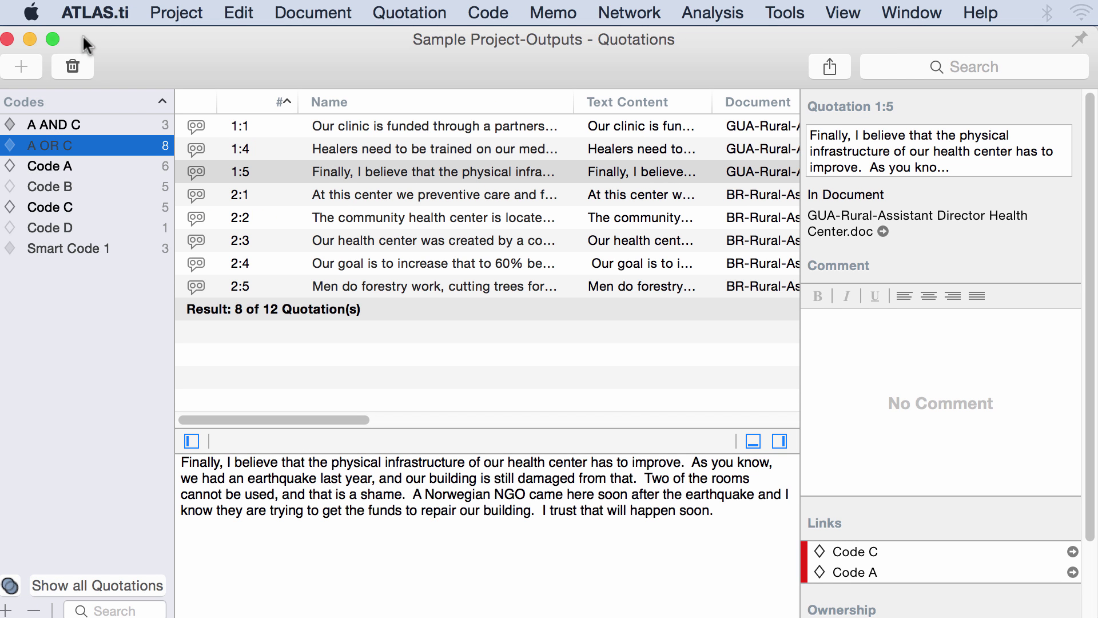
# Step: Open Network 1 and reposition nodes, moving Code A higher and Code D lower
pyautogui.click(7, 39)
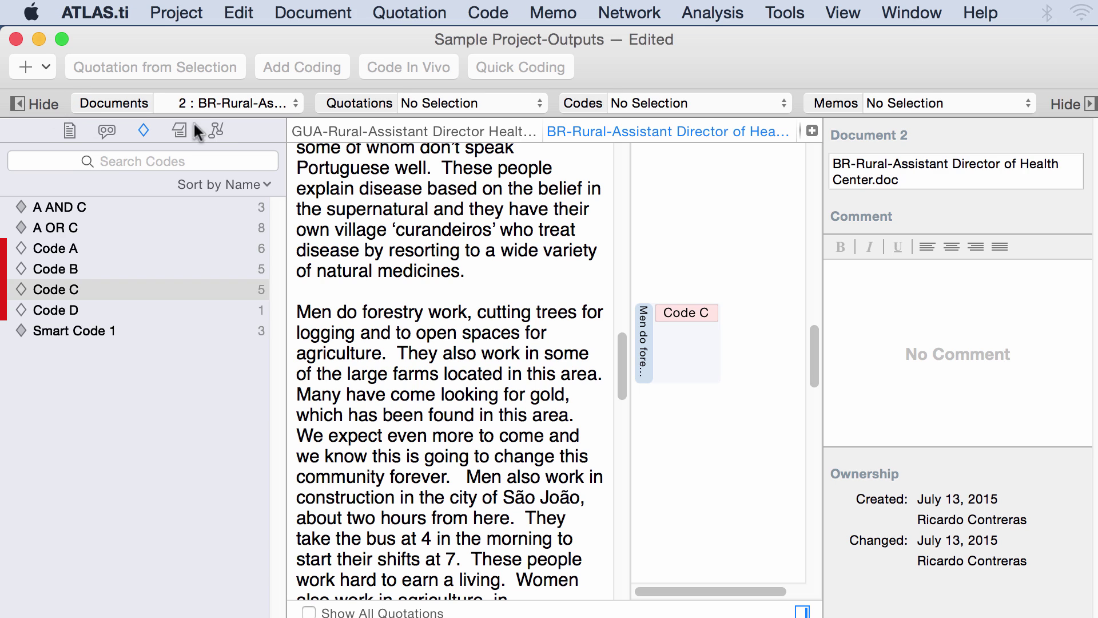
pyautogui.click(215, 127)
pyautogui.click(84, 208)
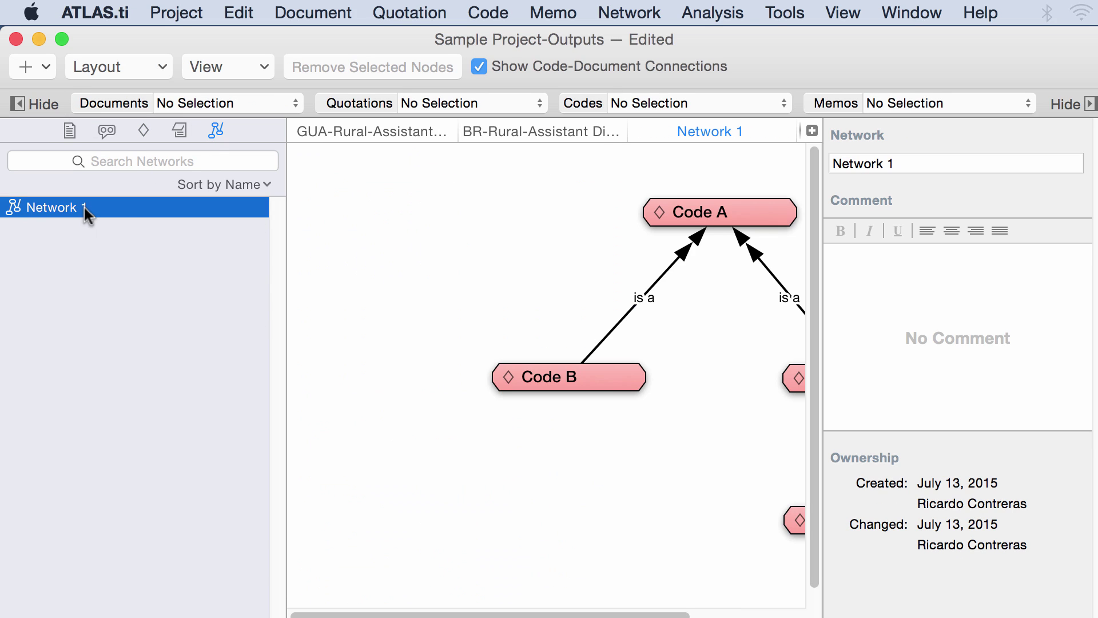
pyautogui.moveTo(563, 611); pyautogui.dragTo(709, 601)
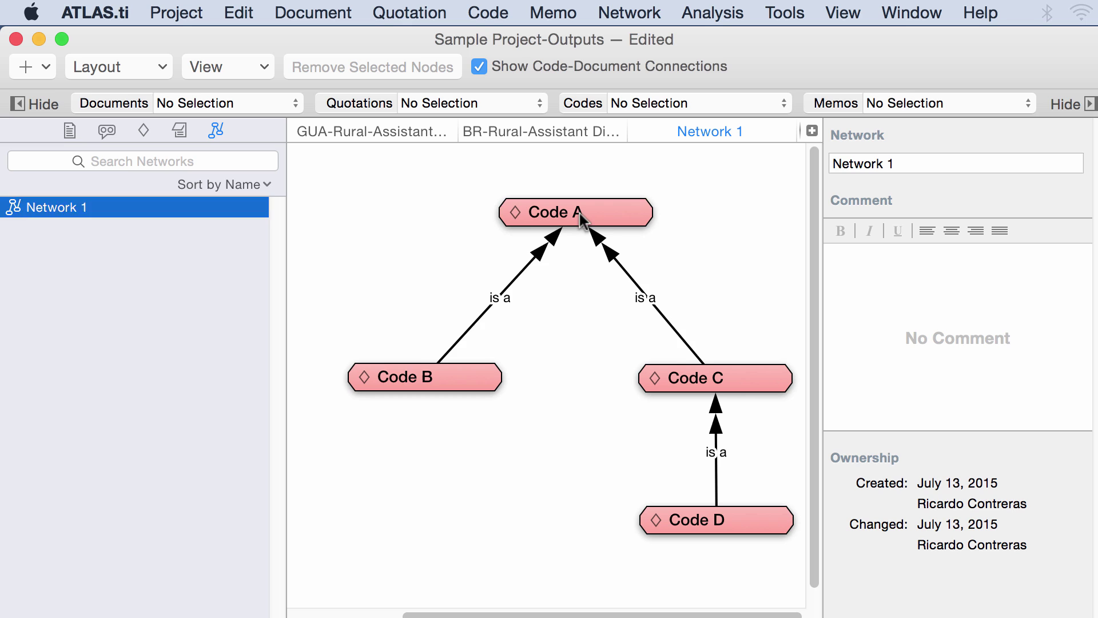
pyautogui.moveTo(584, 215); pyautogui.dragTo(583, 186)
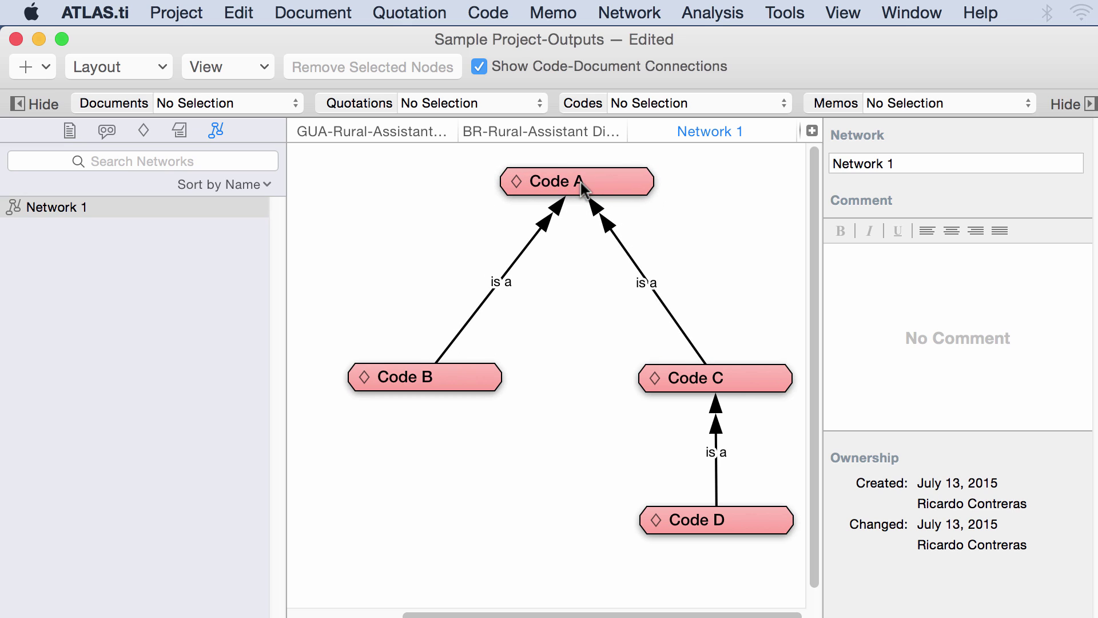
pyautogui.click(453, 382)
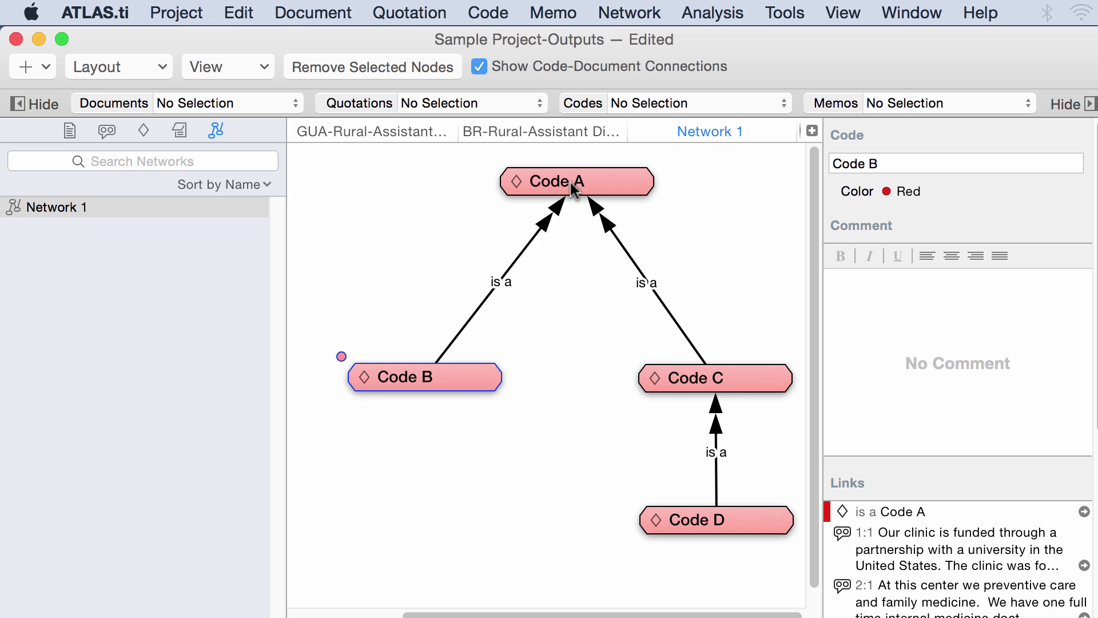
pyautogui.moveTo(704, 521); pyautogui.dragTo(701, 544)
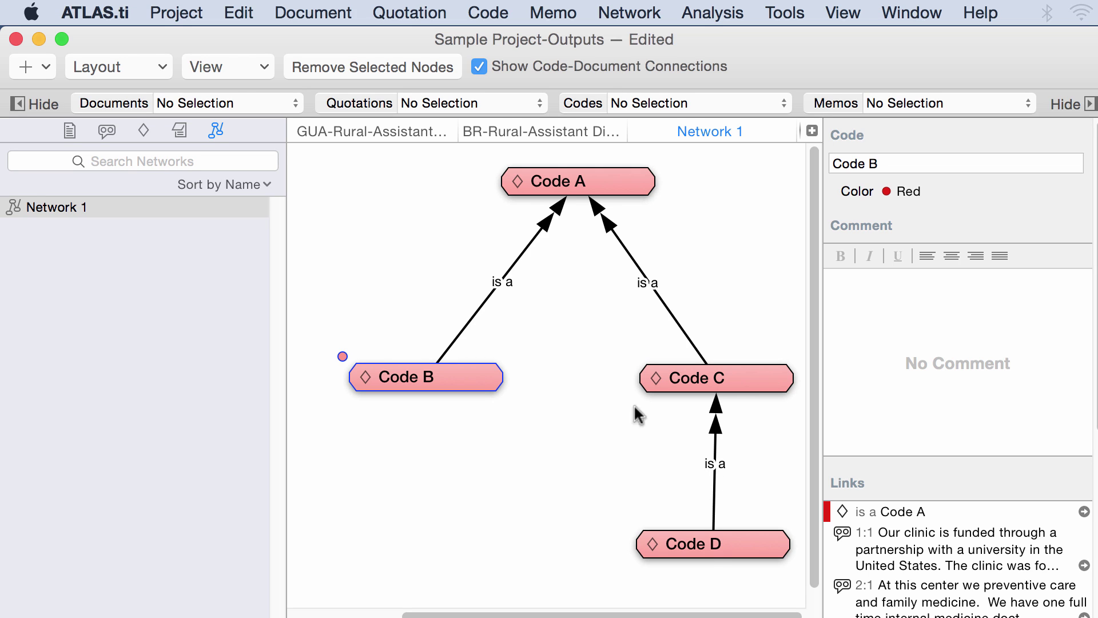
pyautogui.click(425, 240)
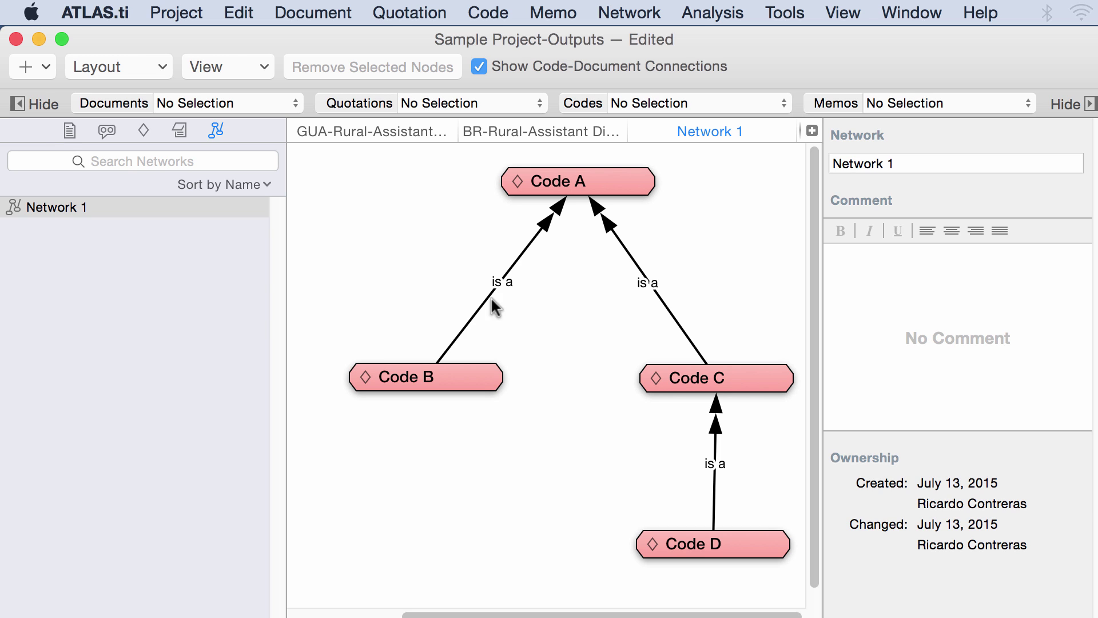
# Step: Link Code B to Code A as 'associated with', tidy Codes C and D, and list all quotations
pyautogui.click(481, 369)
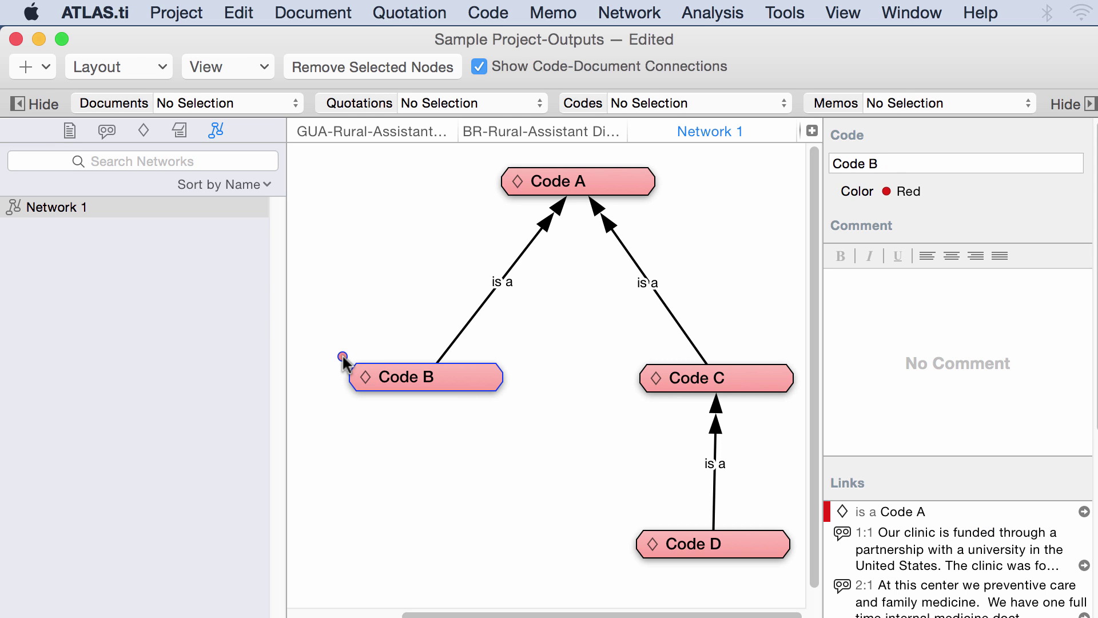
pyautogui.moveTo(343, 355); pyautogui.dragTo(566, 185)
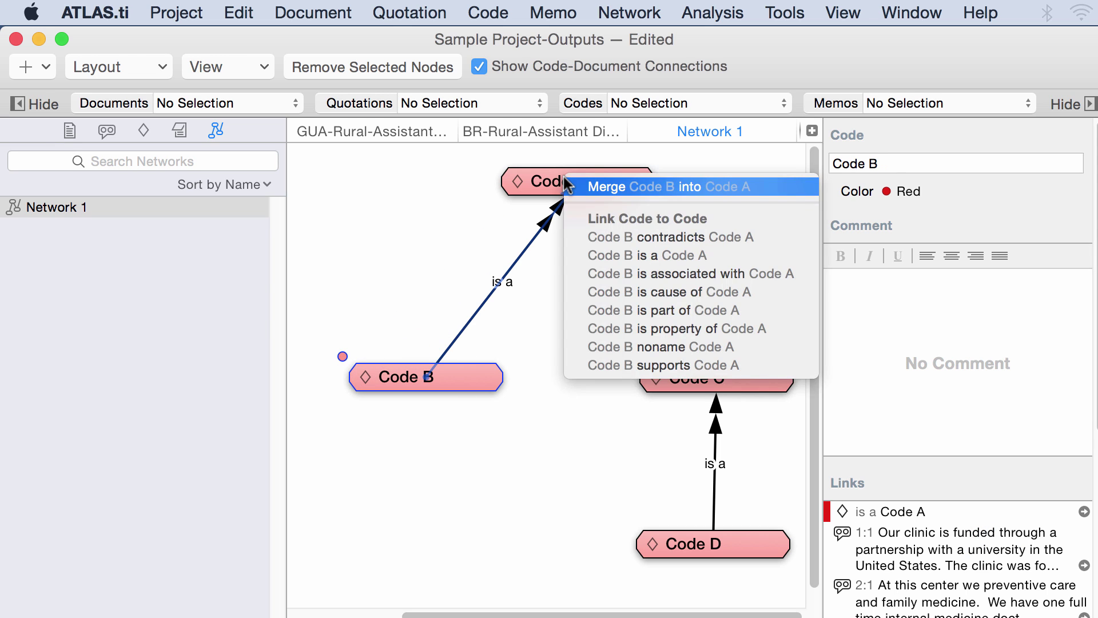
pyautogui.click(642, 278)
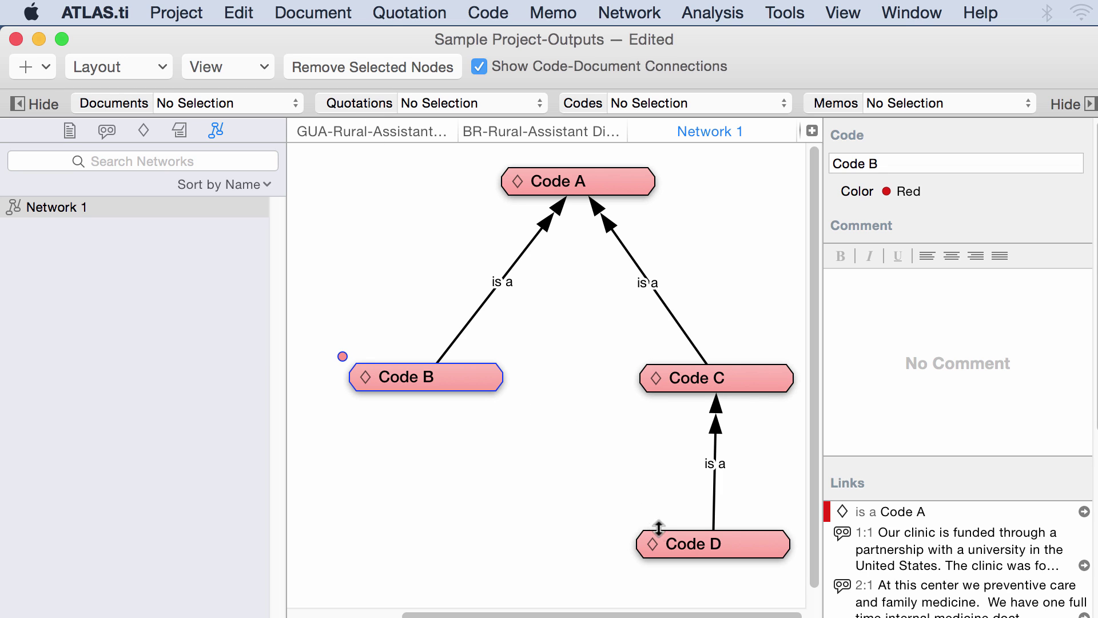
pyautogui.moveTo(676, 544); pyautogui.dragTo(682, 545)
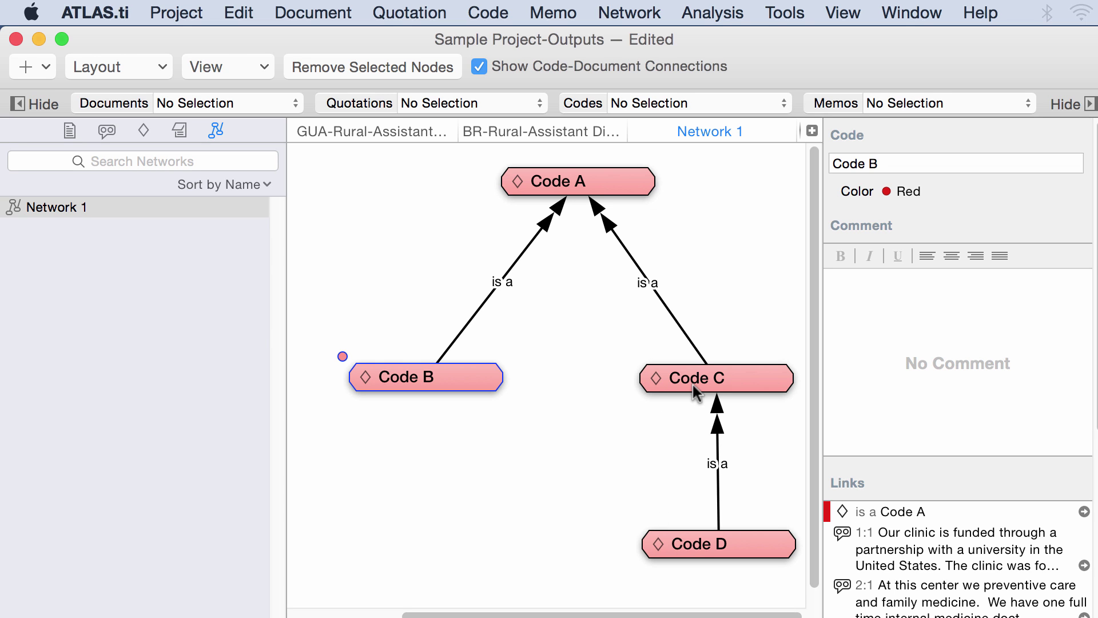
pyautogui.moveTo(693, 386)
pyautogui.mouseDown()
pyautogui.moveTo(680, 357)
pyautogui.moveTo(672, 381)
pyautogui.moveTo(652, 346)
pyautogui.moveTo(716, 351)
pyautogui.moveTo(699, 374)
pyautogui.mouseUp()
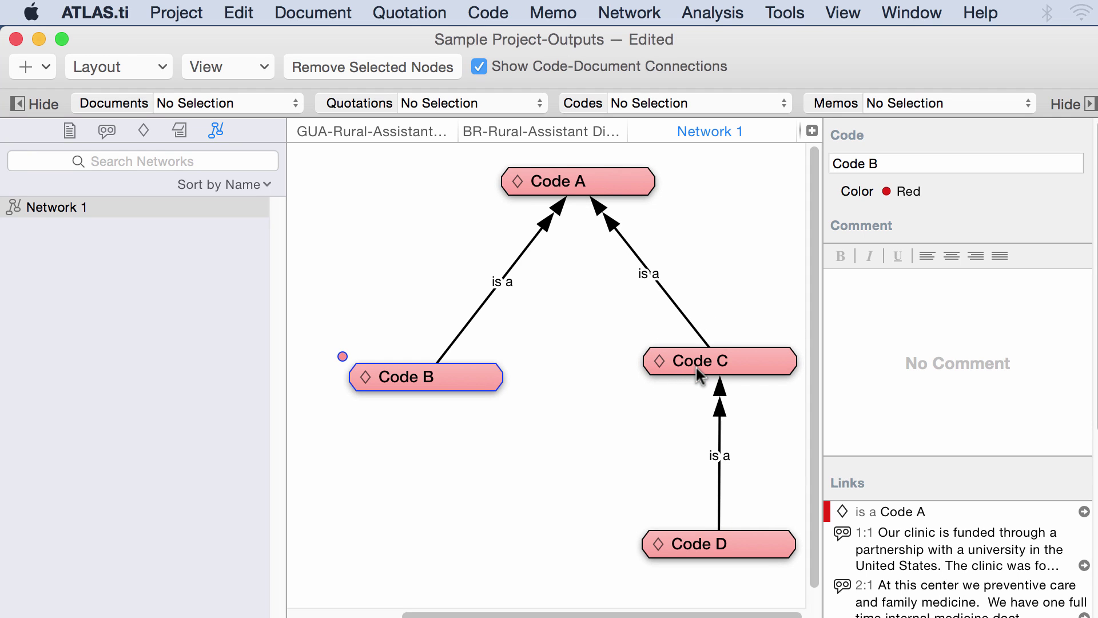
pyautogui.click(374, 104)
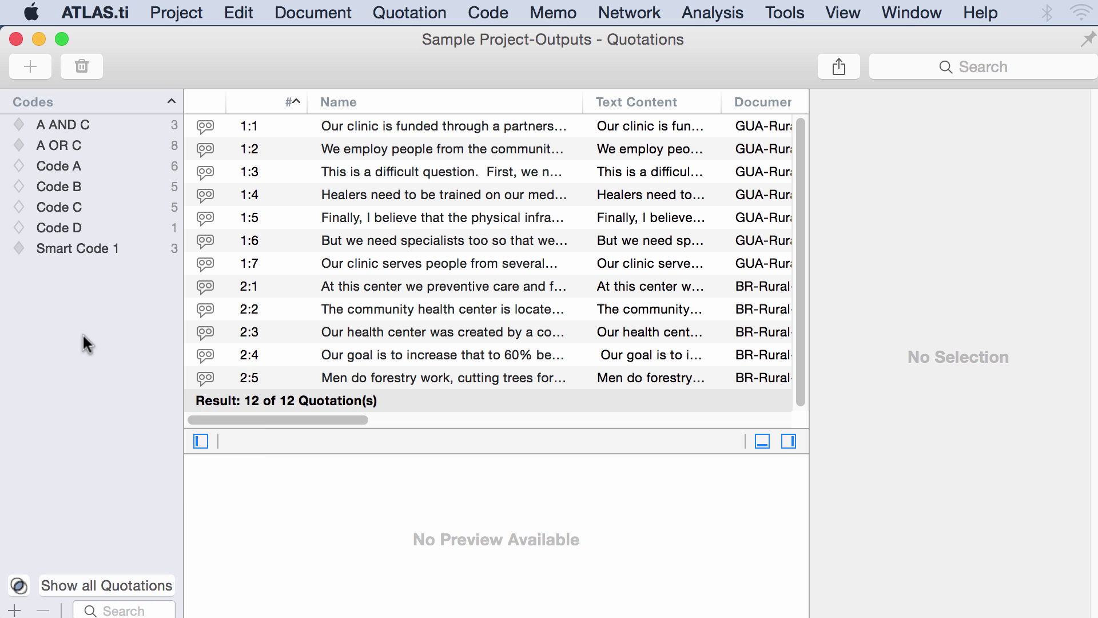
# Step: Create a smart code with the 'Children of code (recursive)' rule on Code C, then move its editor aside
pyautogui.rightClick(83, 333)
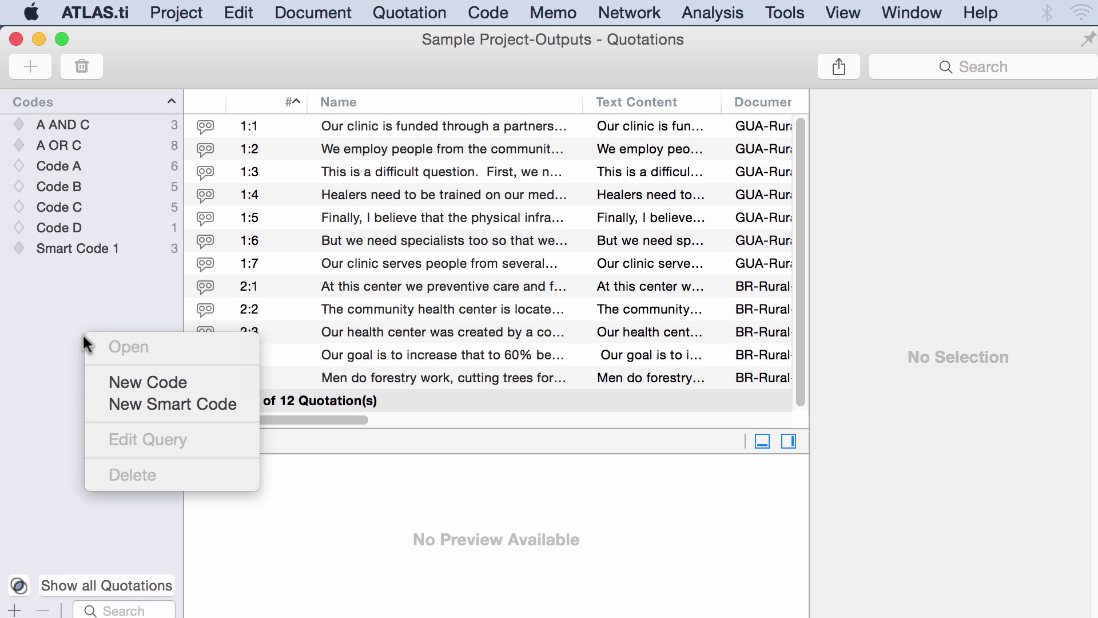
pyautogui.click(124, 403)
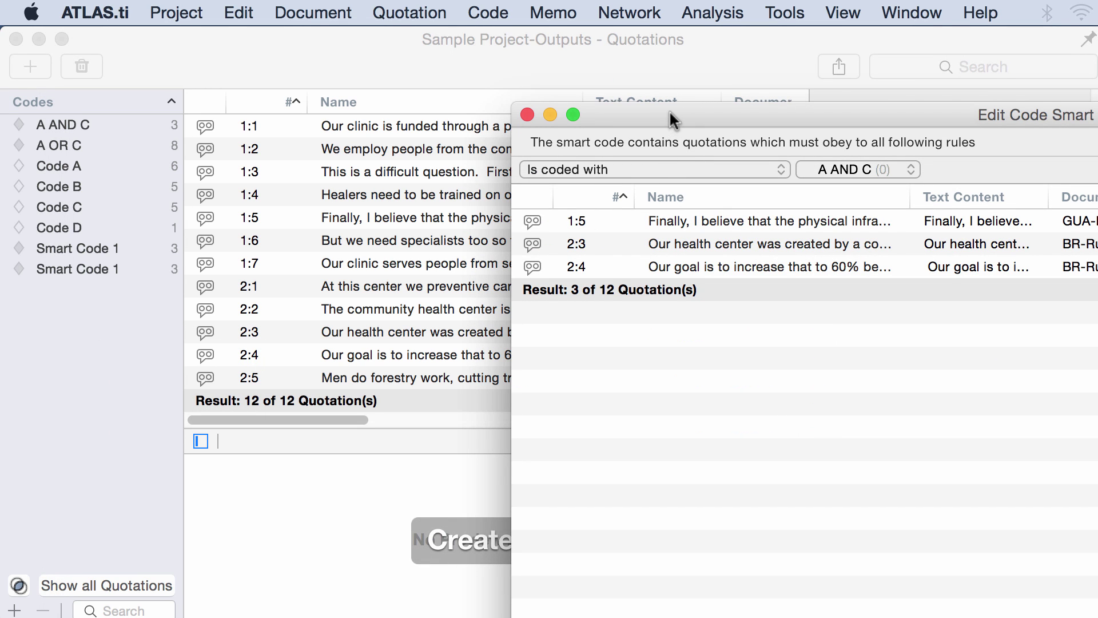
pyautogui.moveTo(671, 113); pyautogui.dragTo(168, 35)
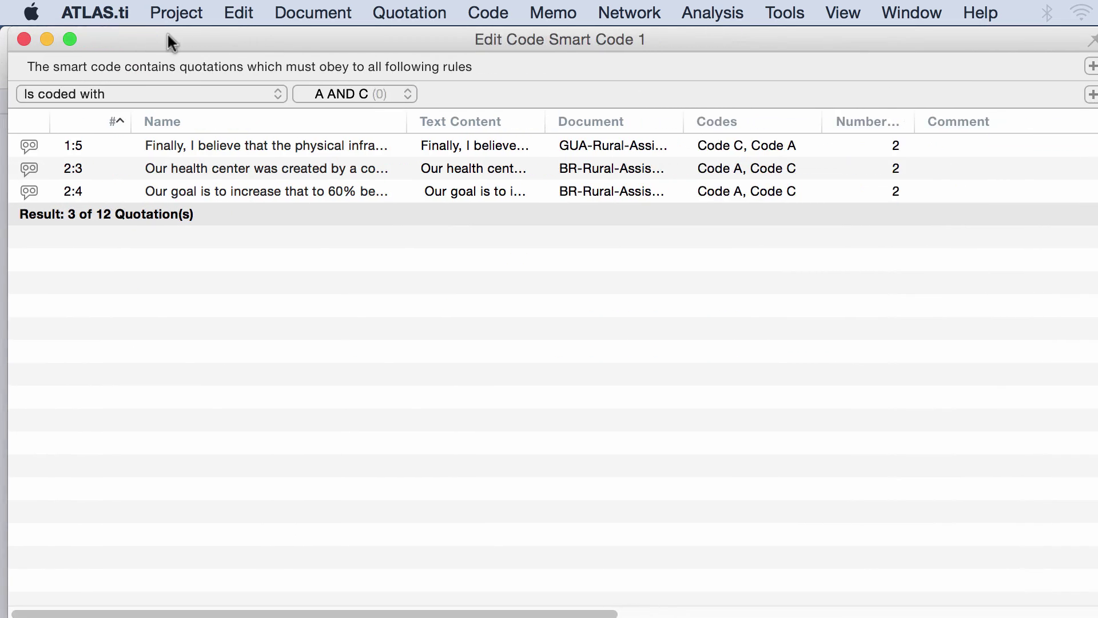
pyautogui.click(200, 91)
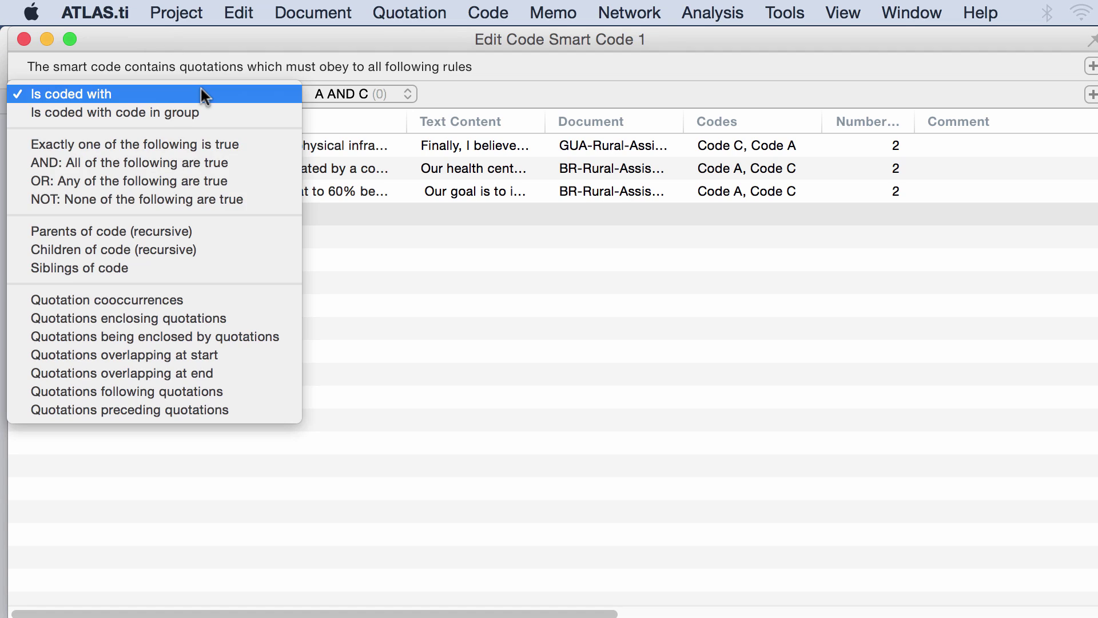
pyautogui.click(163, 249)
pyautogui.click(386, 94)
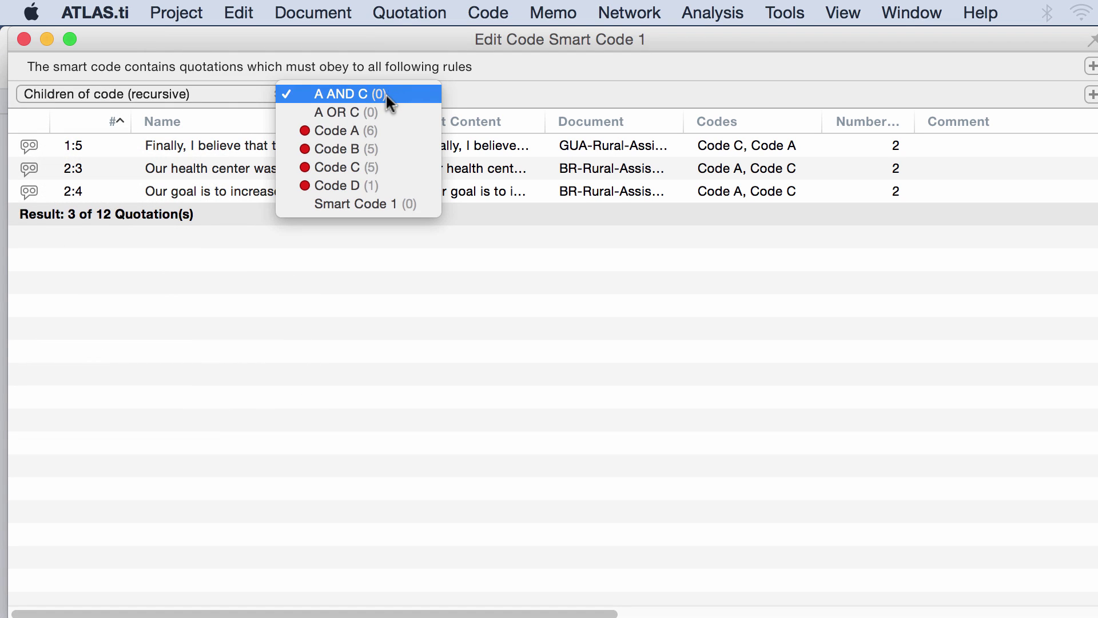
pyautogui.click(367, 166)
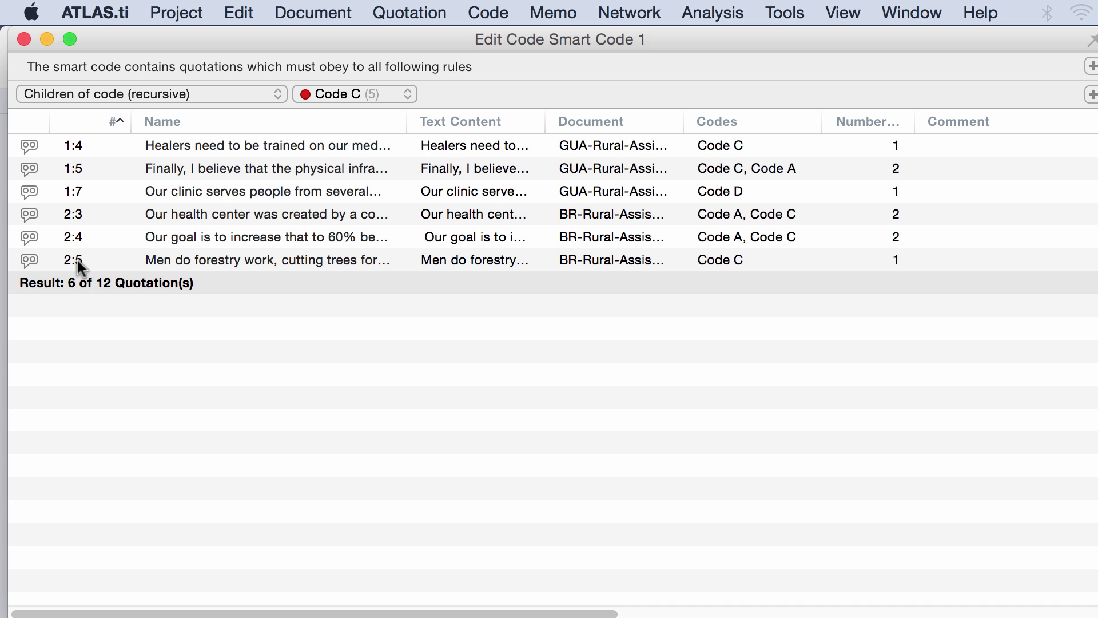
pyautogui.moveTo(158, 33)
pyautogui.mouseDown()
pyautogui.moveTo(175, 35)
pyautogui.moveTo(150, 34)
pyautogui.mouseUp()
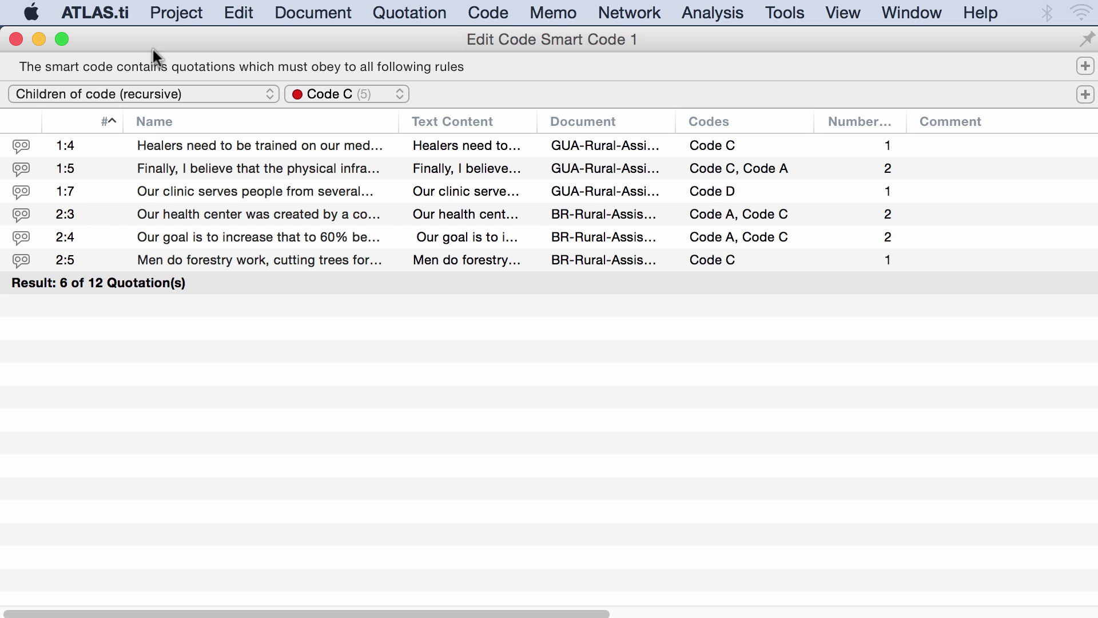
pyautogui.moveTo(152, 41); pyautogui.dragTo(172, 588)
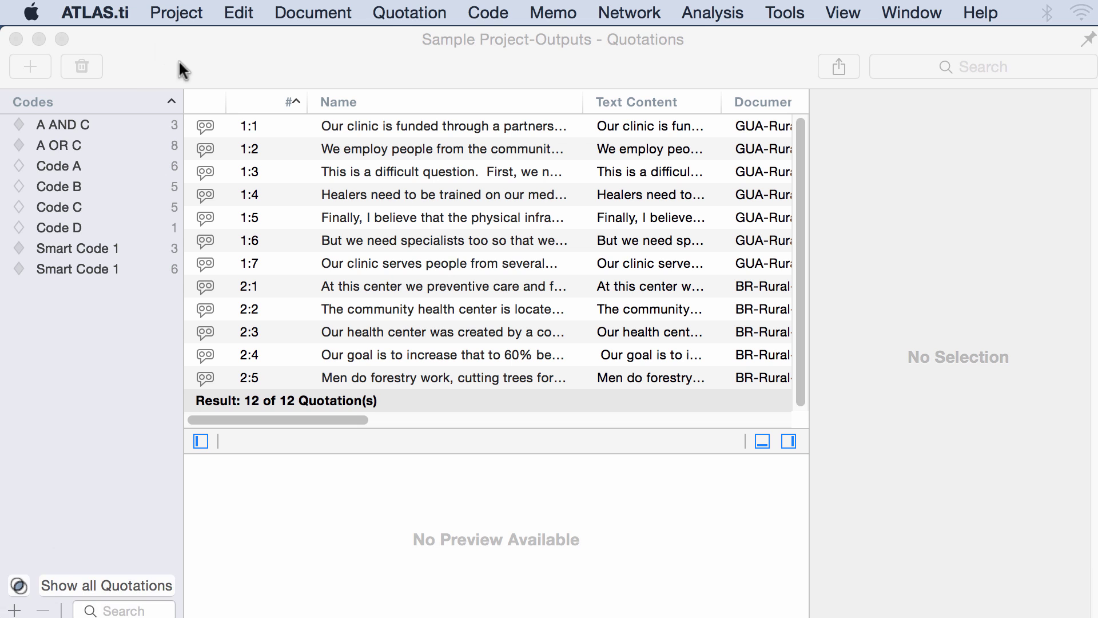
# Step: Review Code C's linked quotations 1:4, 1:5, 2:3, 2:4 and 2:5 in the network
pyautogui.moveTo(178, 60); pyautogui.dragTo(163, 611)
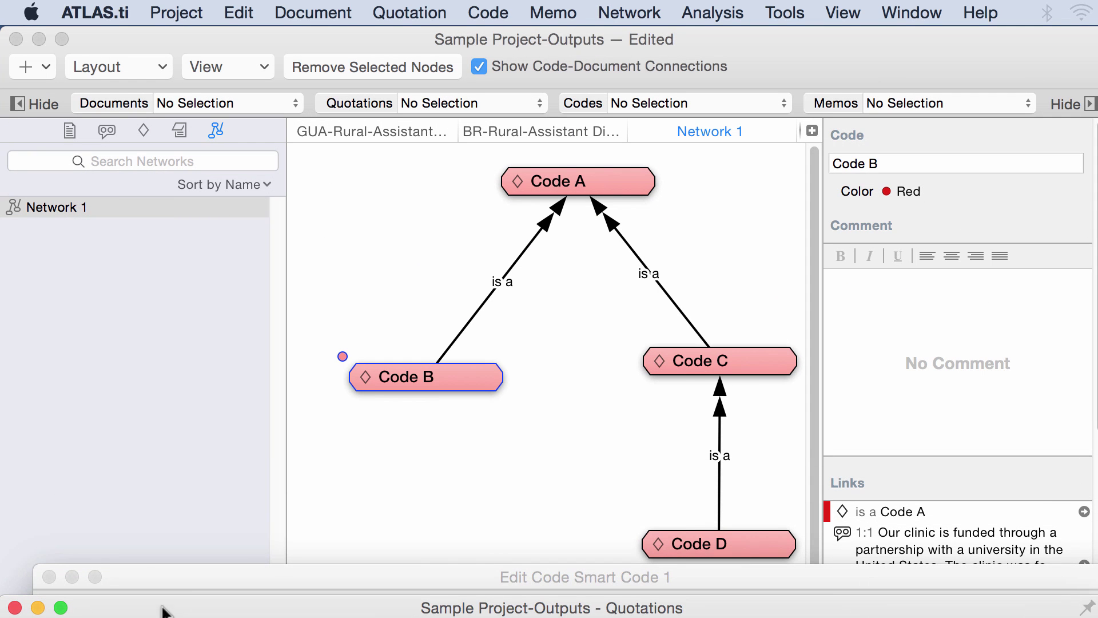
pyautogui.click(708, 360)
pyautogui.rightClick(708, 361)
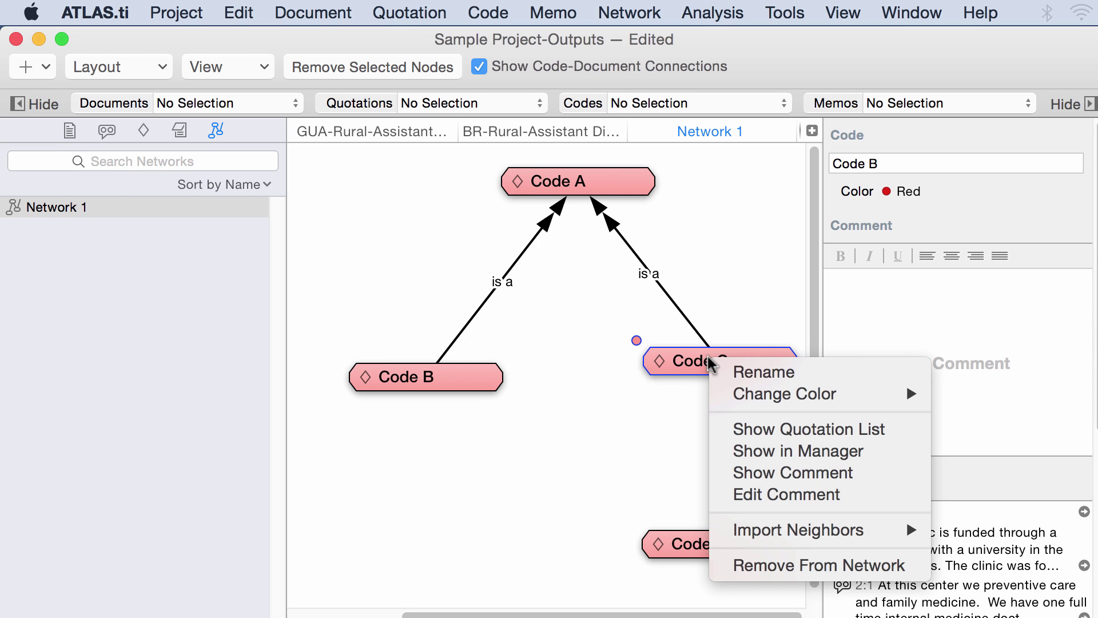
pyautogui.click(708, 362)
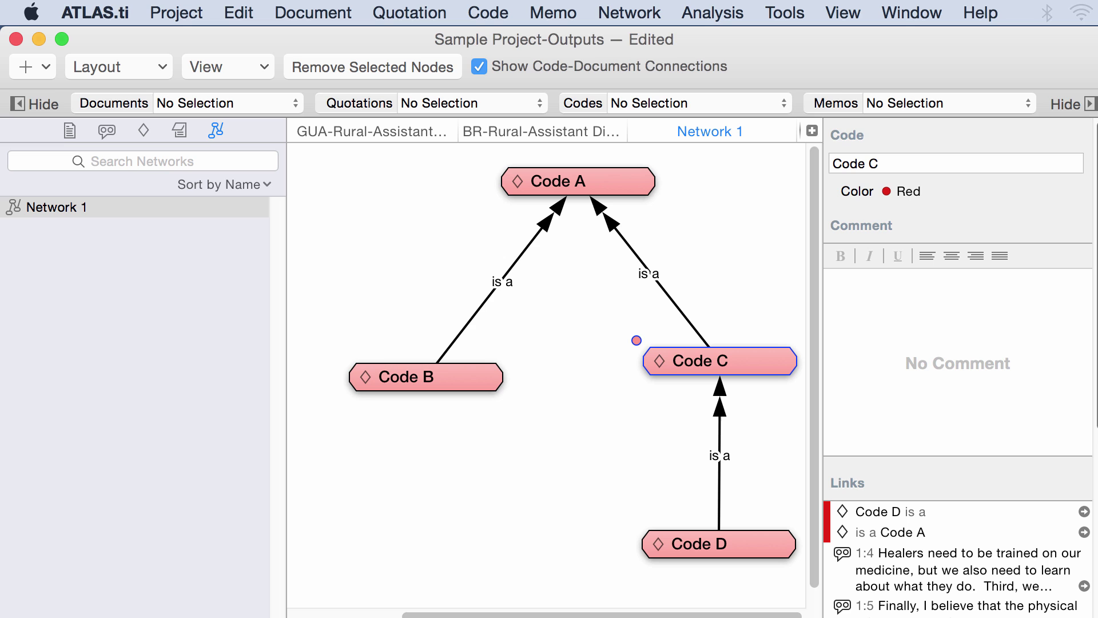
pyautogui.scroll(-5, 958, 372)
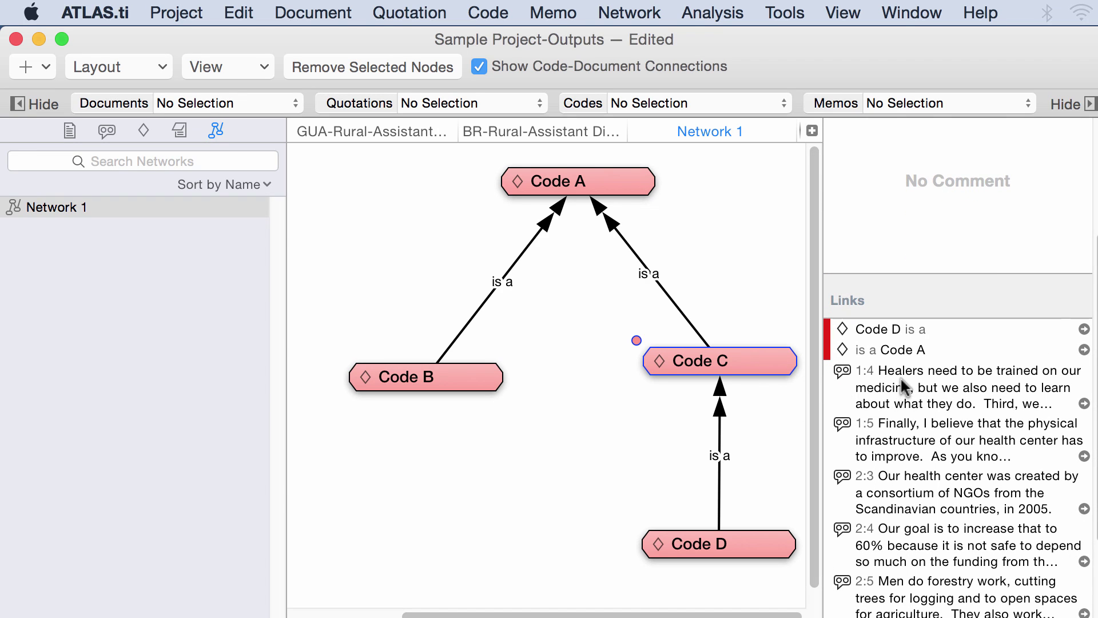
pyautogui.click(902, 377)
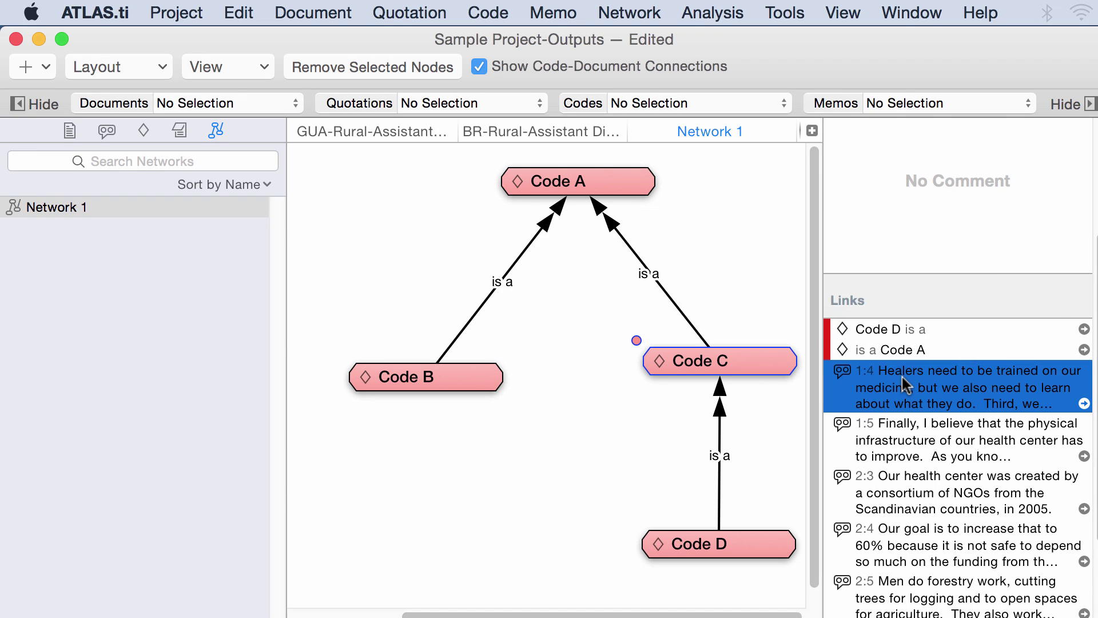
pyautogui.click(901, 430)
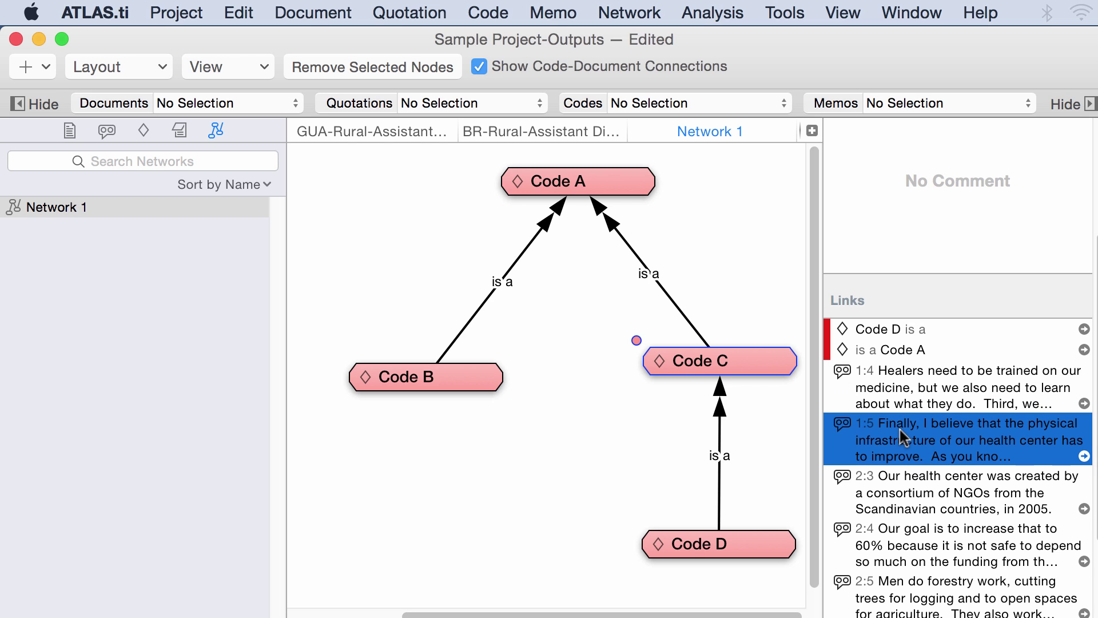
pyautogui.click(898, 483)
pyautogui.click(898, 540)
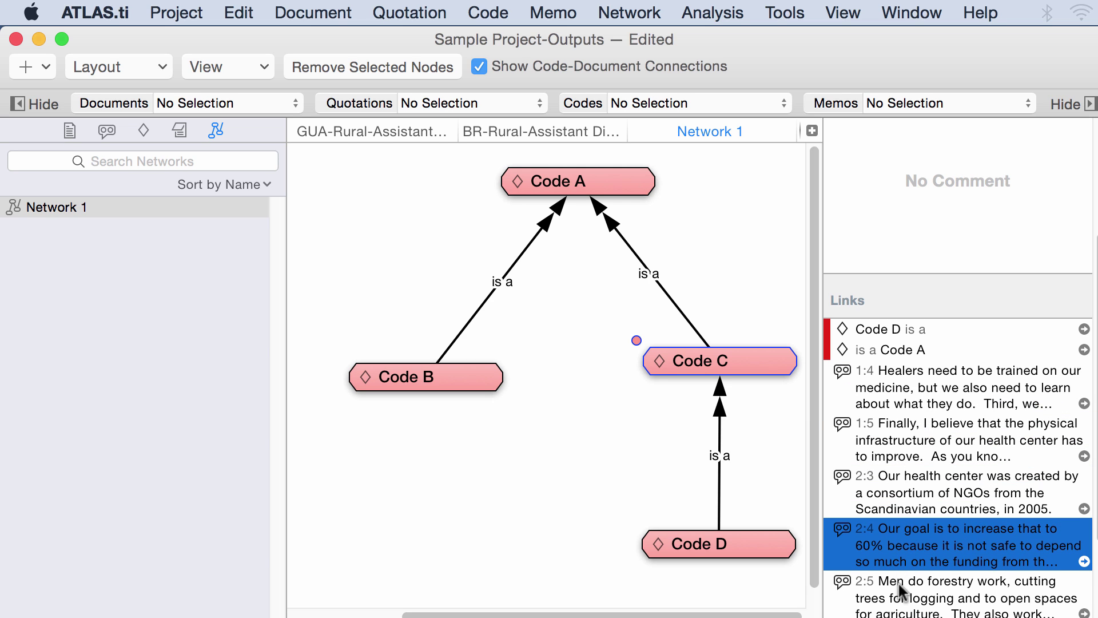
pyautogui.click(898, 585)
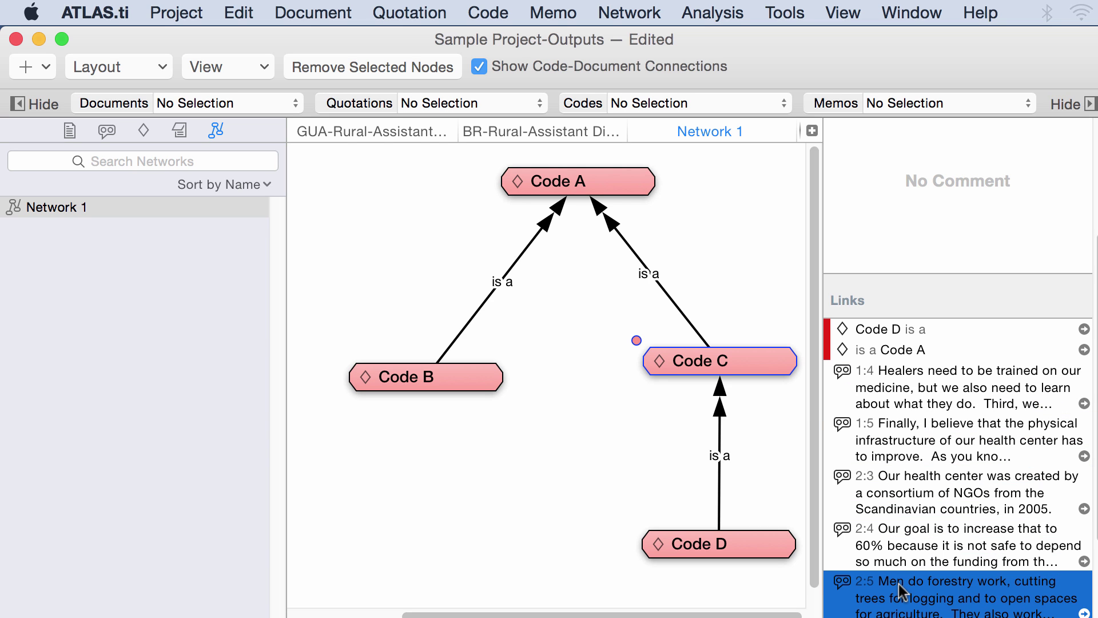
# Step: Check Code D's quotation 1:7, open the Quotations window, and bring the Smart Code 1 editor forward
pyautogui.click(742, 541)
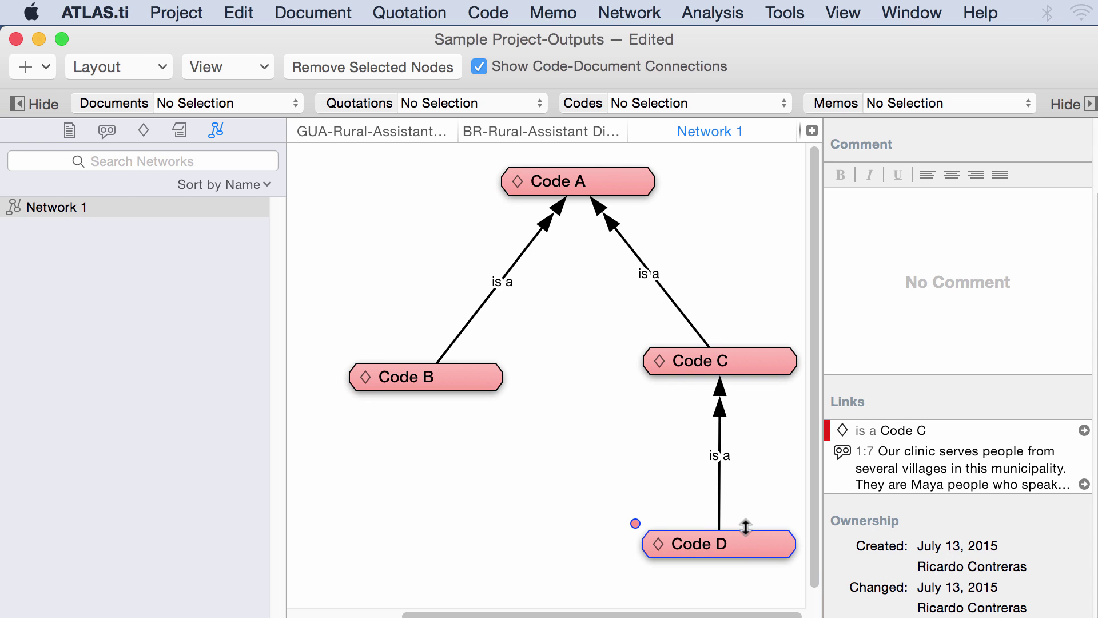
pyautogui.click(881, 468)
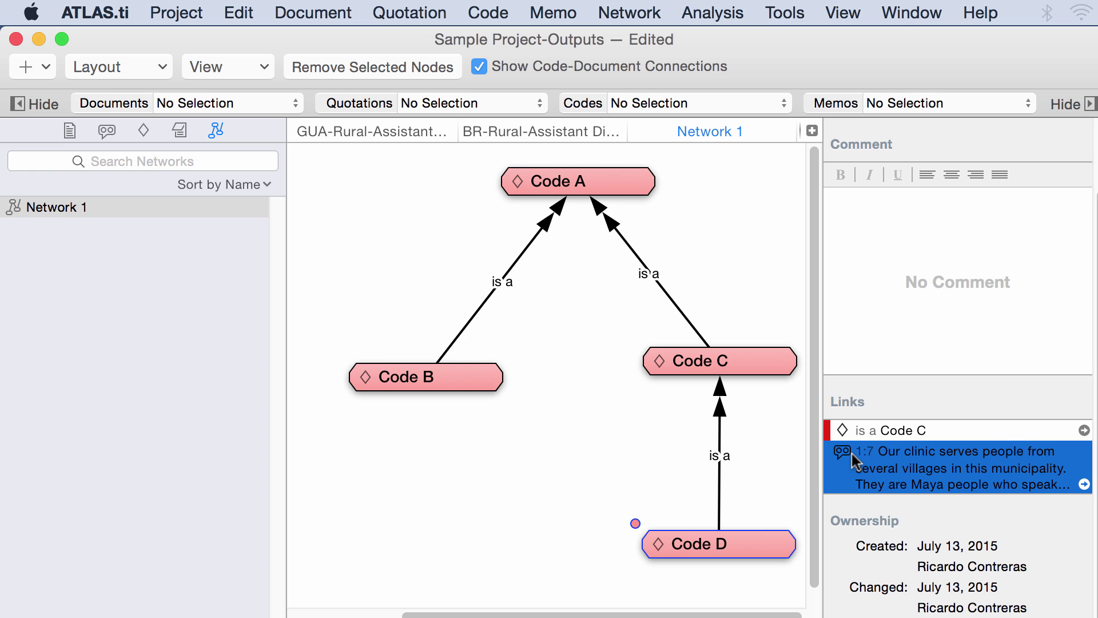
pyautogui.click(763, 357)
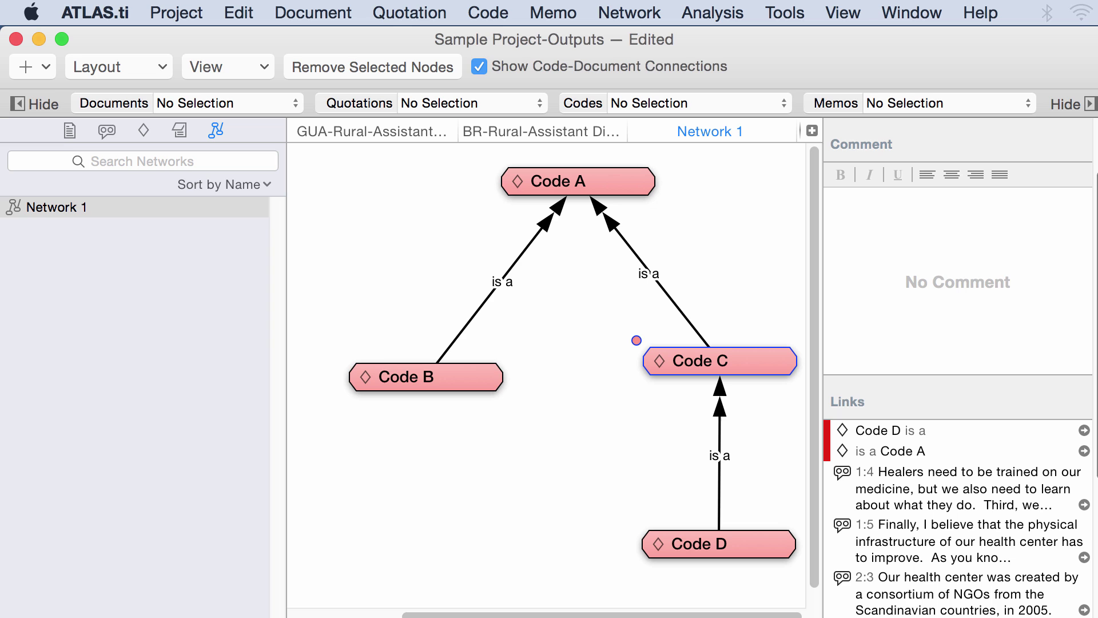
pyautogui.scroll(-5, 1043, 522)
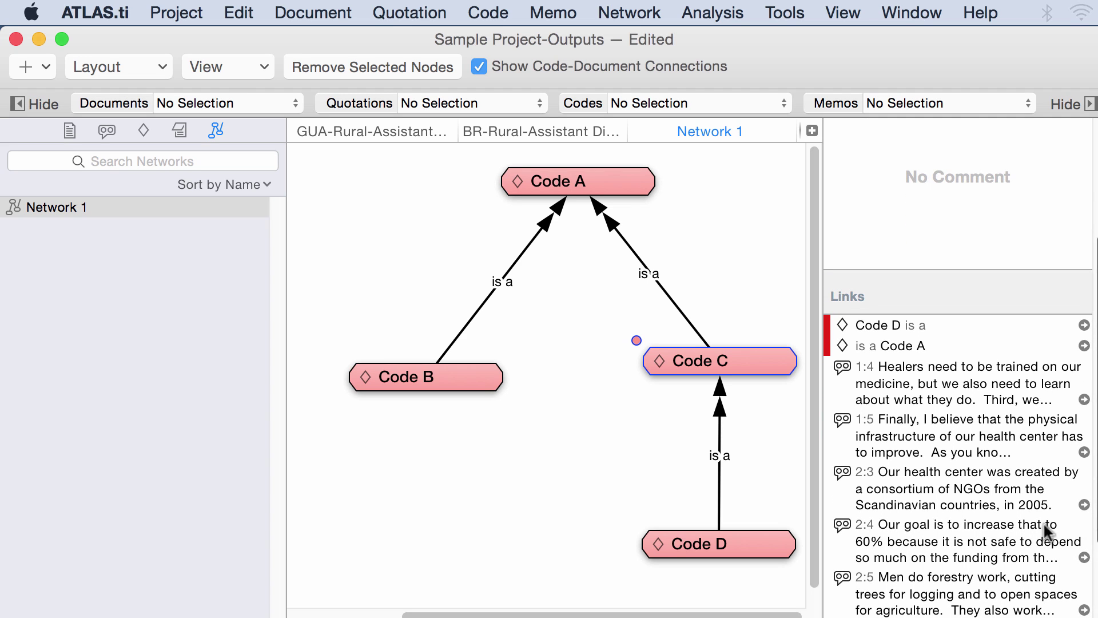
pyautogui.click(780, 551)
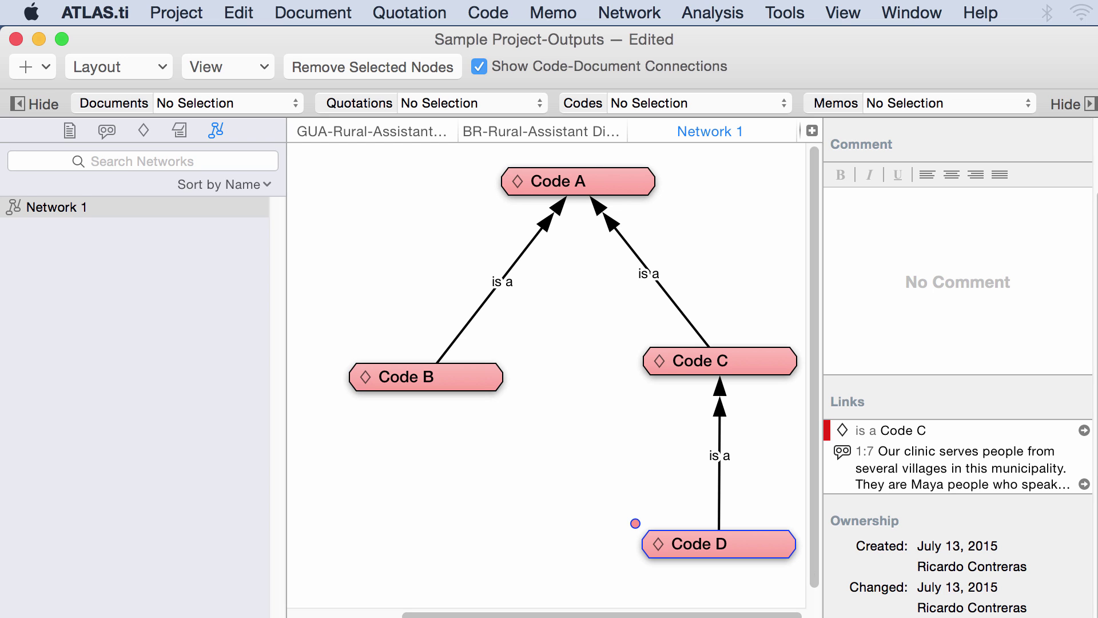
pyautogui.press('super+2')
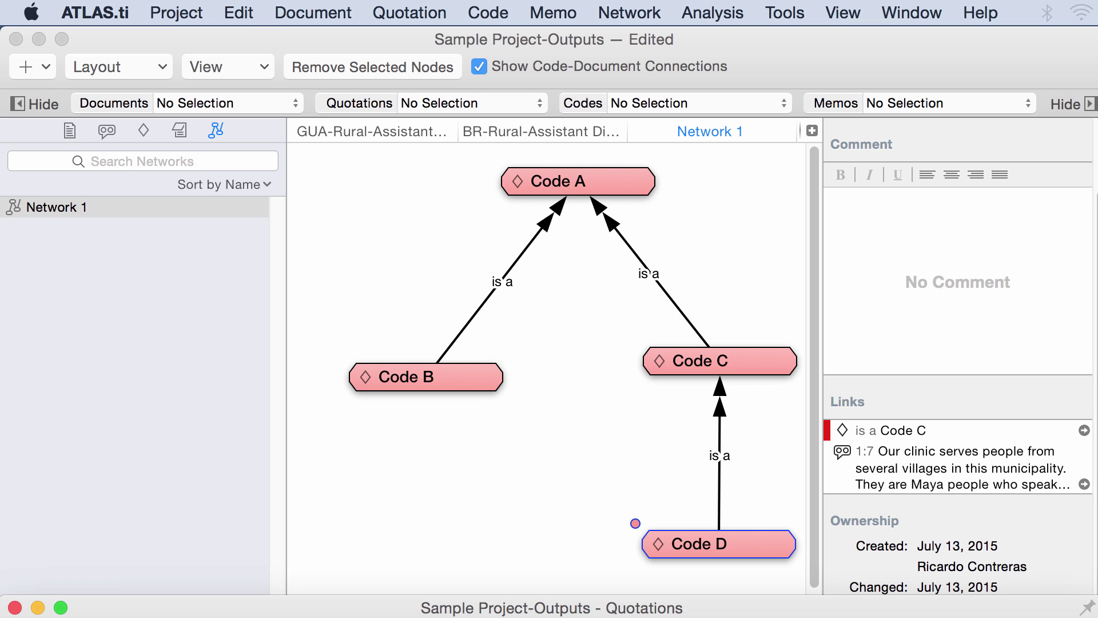
pyautogui.moveTo(719, 577); pyautogui.dragTo(699, 143)
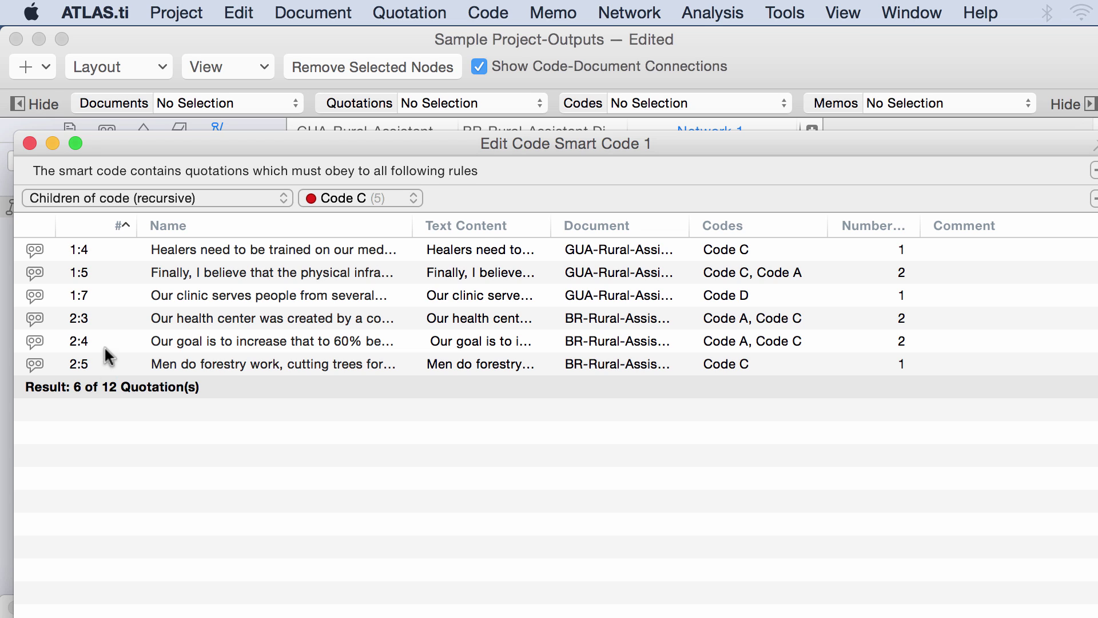
# Step: Change Smart Code 1's rule to 'Parents of code (recursive)' on Code C and close the editor
pyautogui.click(204, 197)
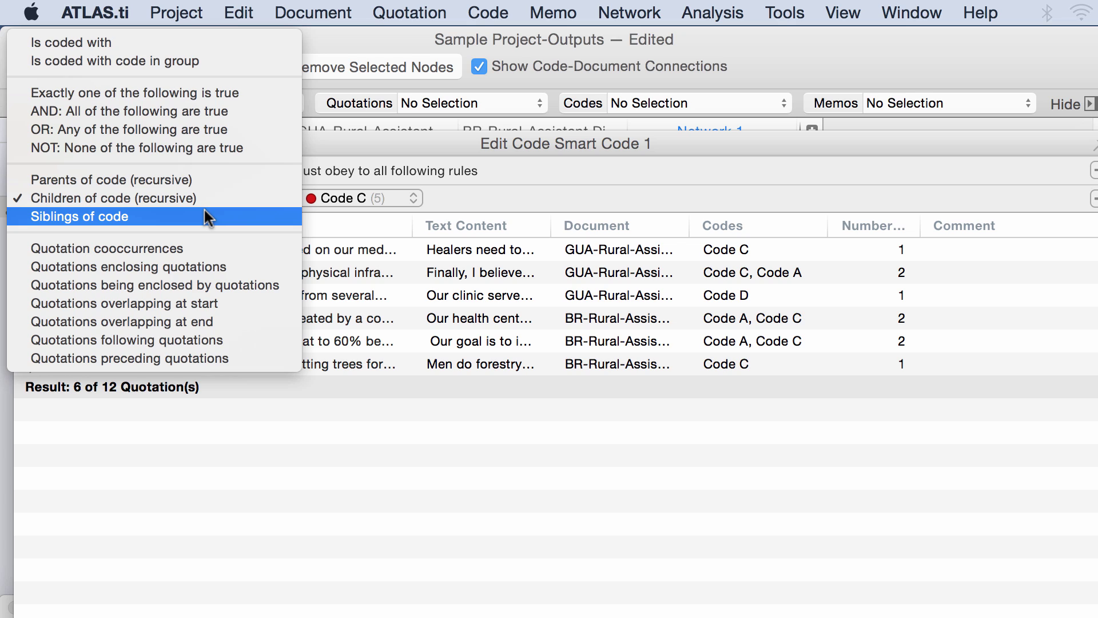
pyautogui.click(188, 181)
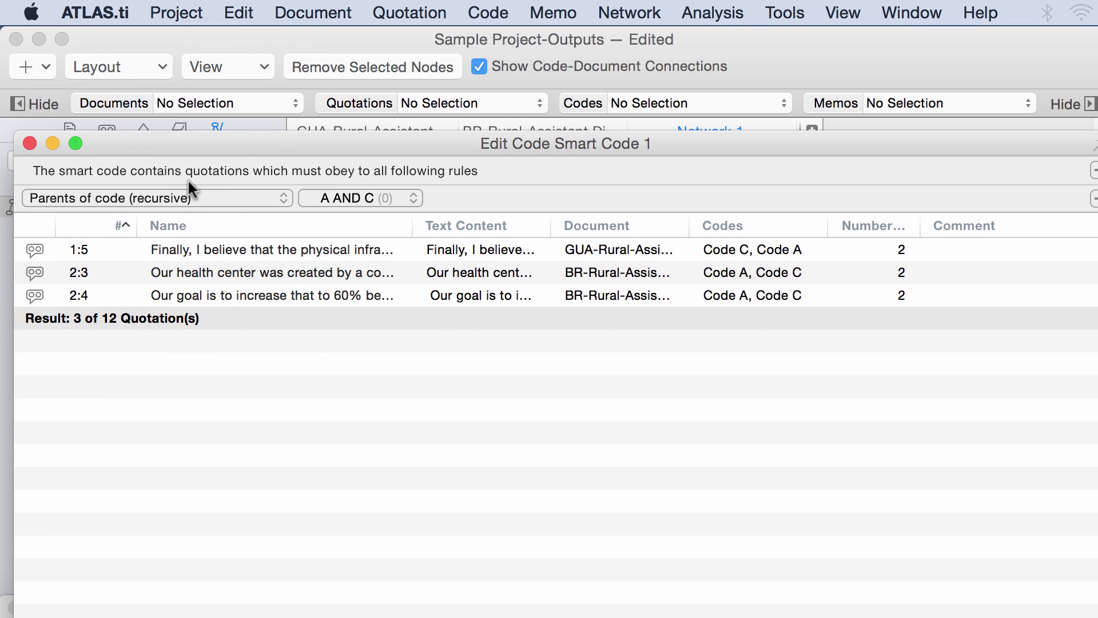
pyautogui.click(347, 200)
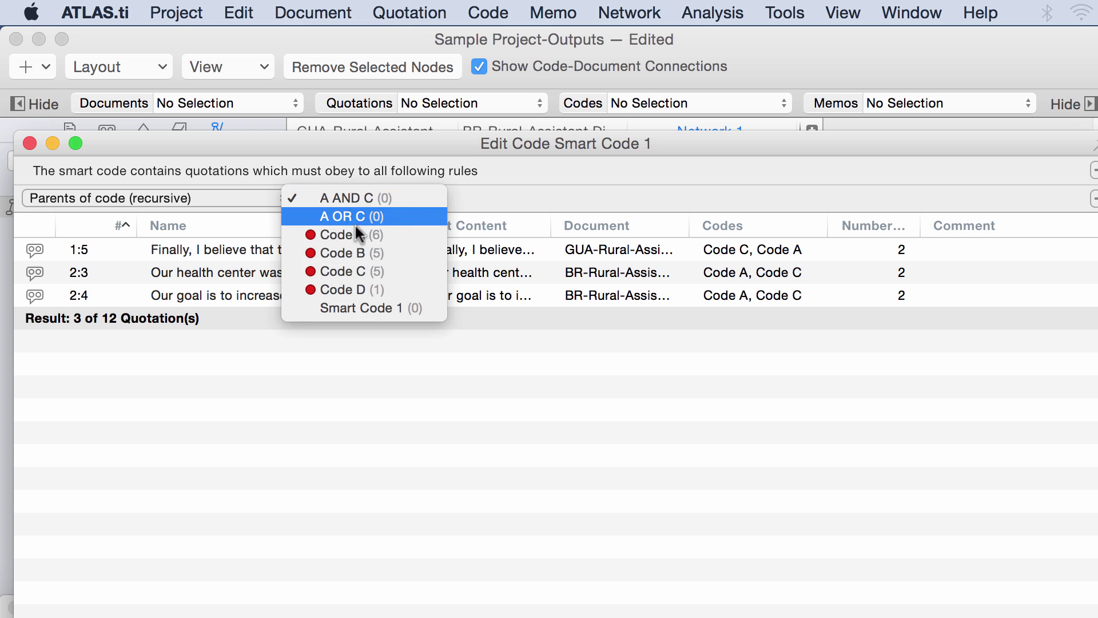
pyautogui.click(369, 272)
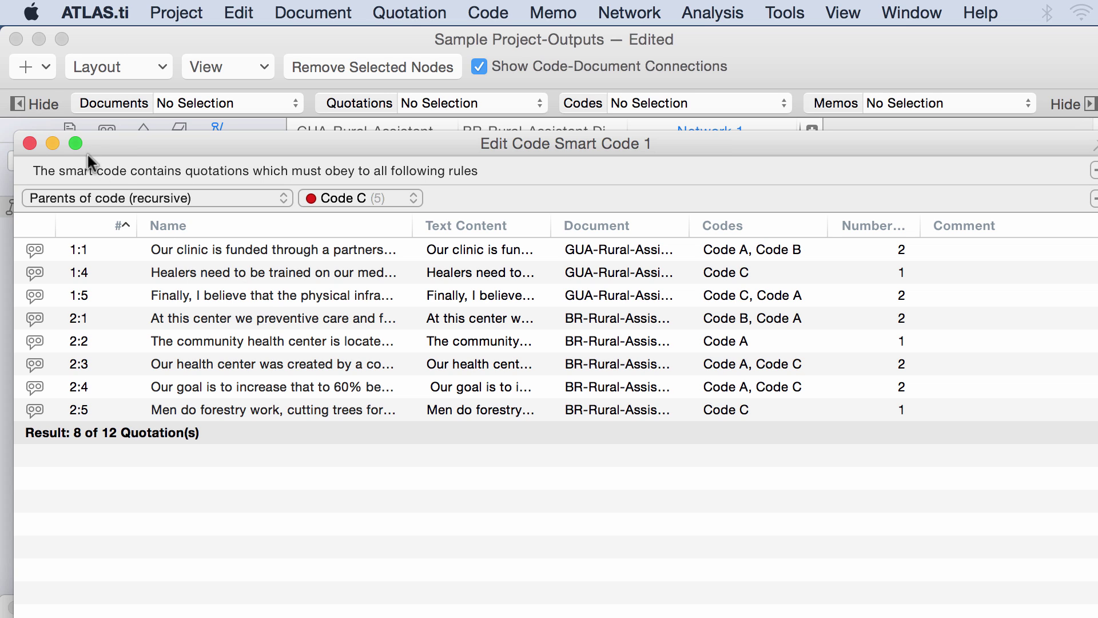
pyautogui.click(29, 143)
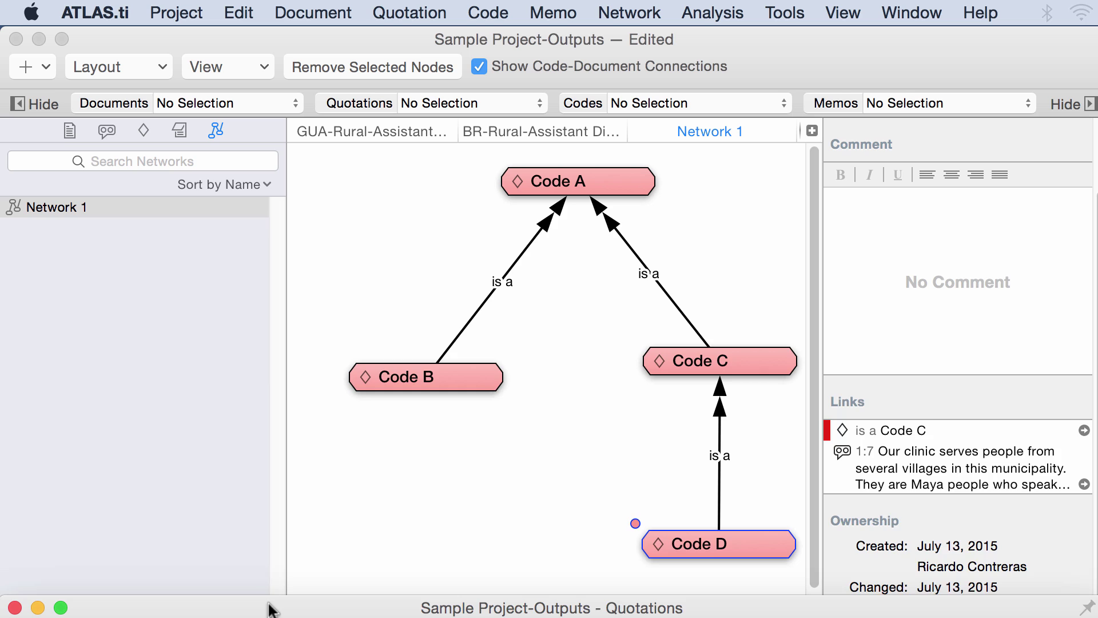
# Step: Filter the Quotations window to Smart Code 1 and start an export, then cancel it
pyautogui.moveTo(269, 609); pyautogui.dragTo(236, 148)
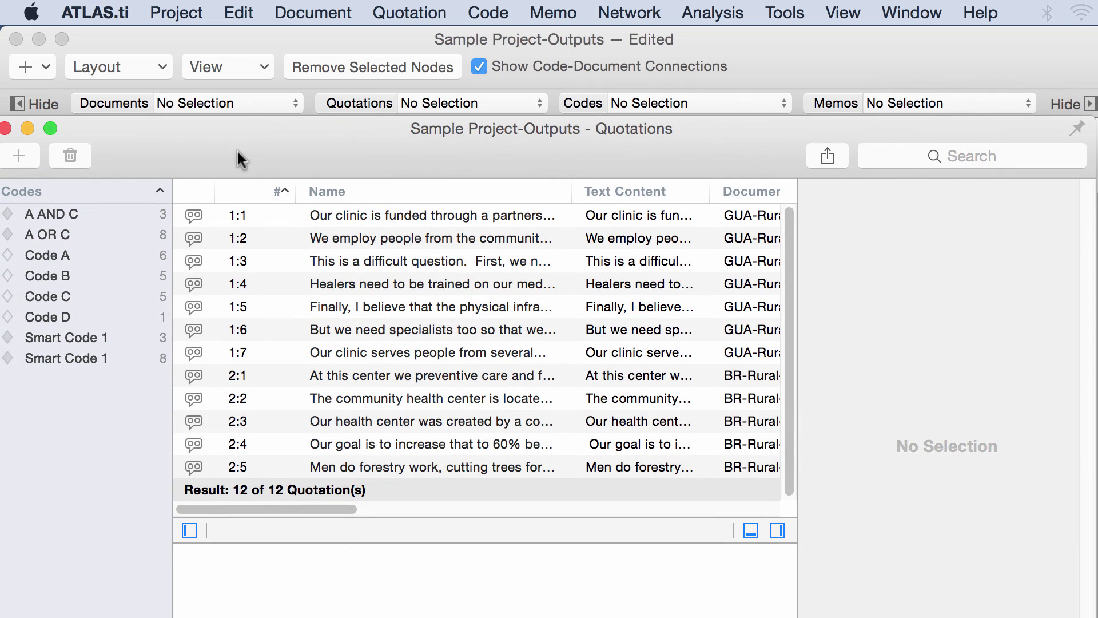
pyautogui.click(122, 359)
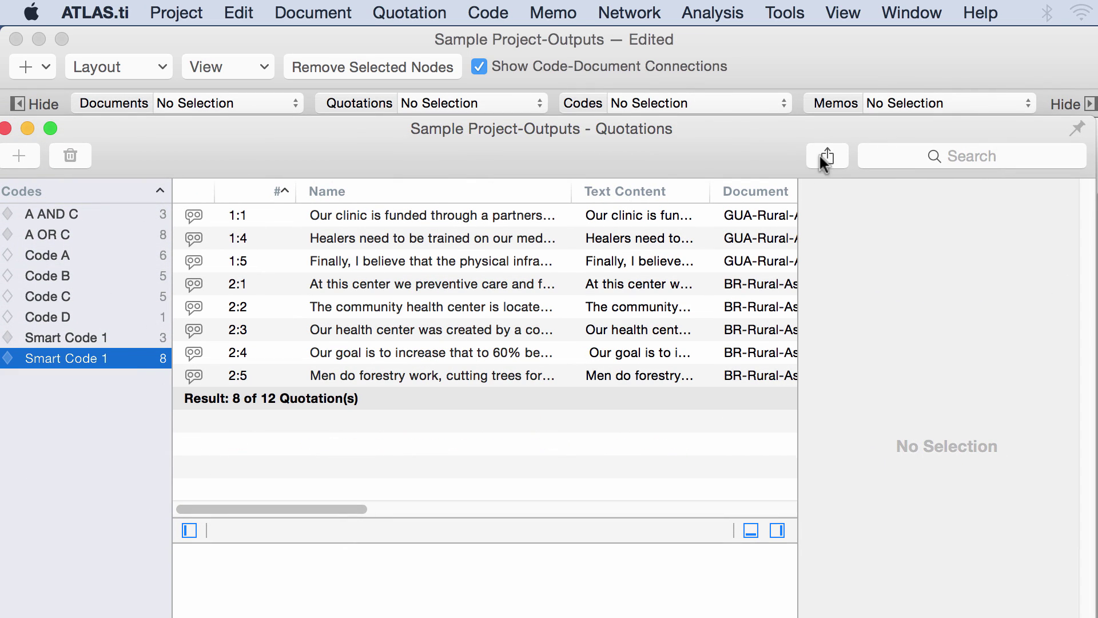
pyautogui.moveTo(821, 162); pyautogui.dragTo(828, 121)
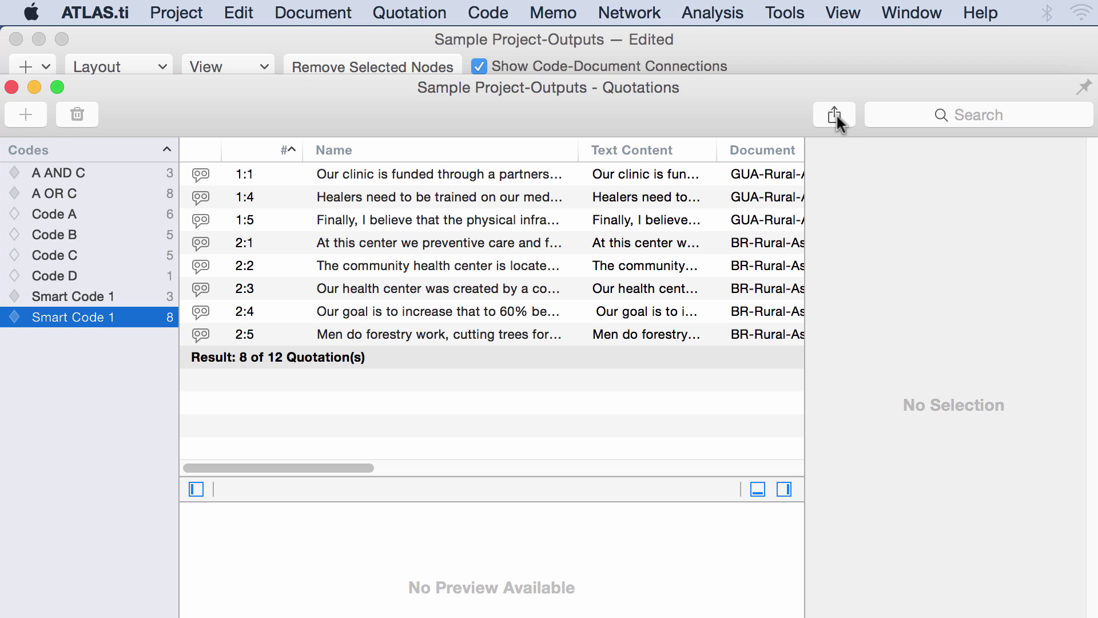
pyautogui.click(835, 115)
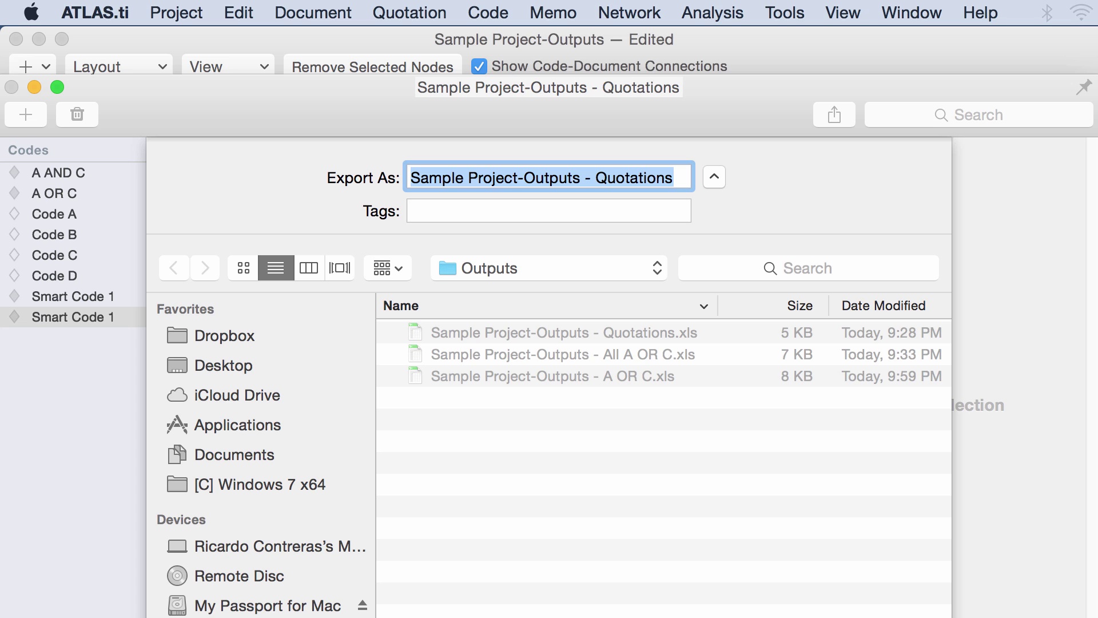
pyautogui.press('Escape')
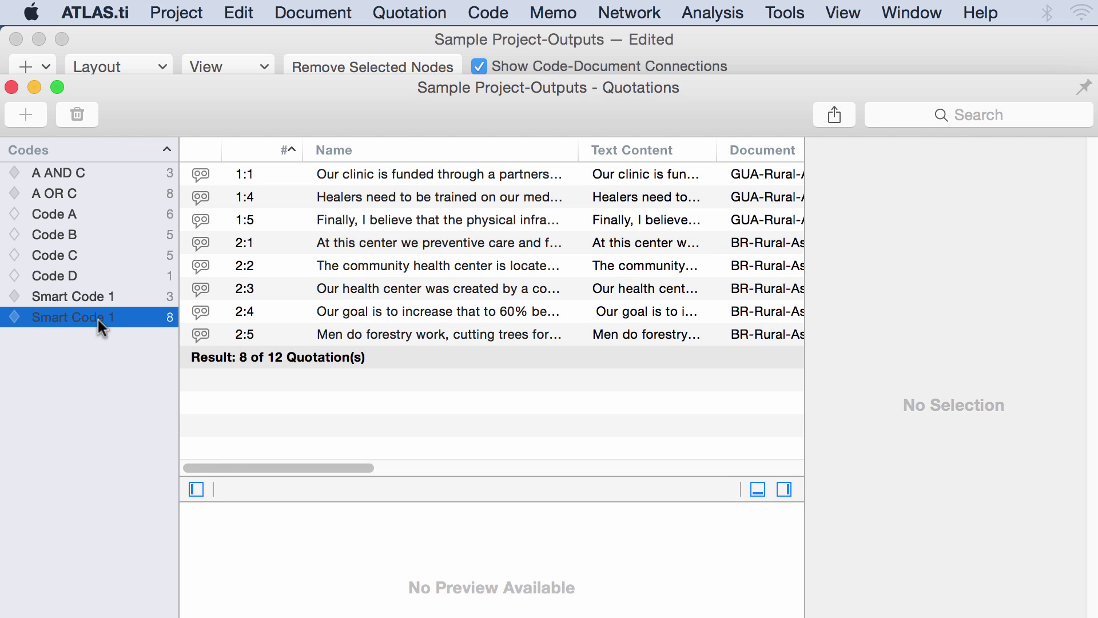
# Step: Rename Smart Code 1 to 'Parents of Code C', list its quotations, and close the window
pyautogui.click(98, 318)
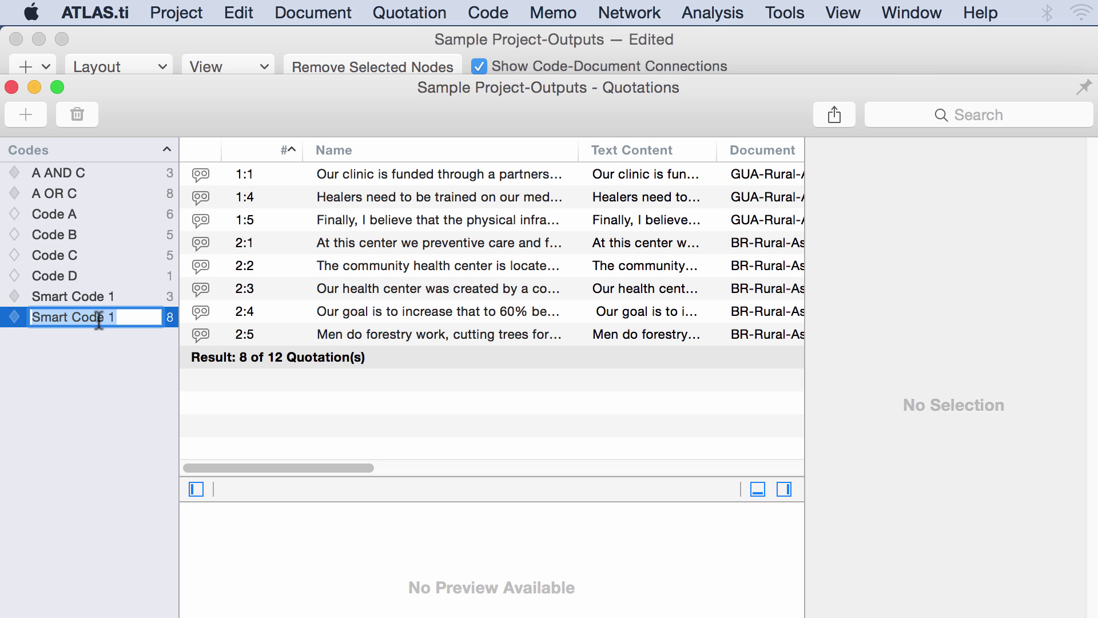
pyautogui.write('Parents o')
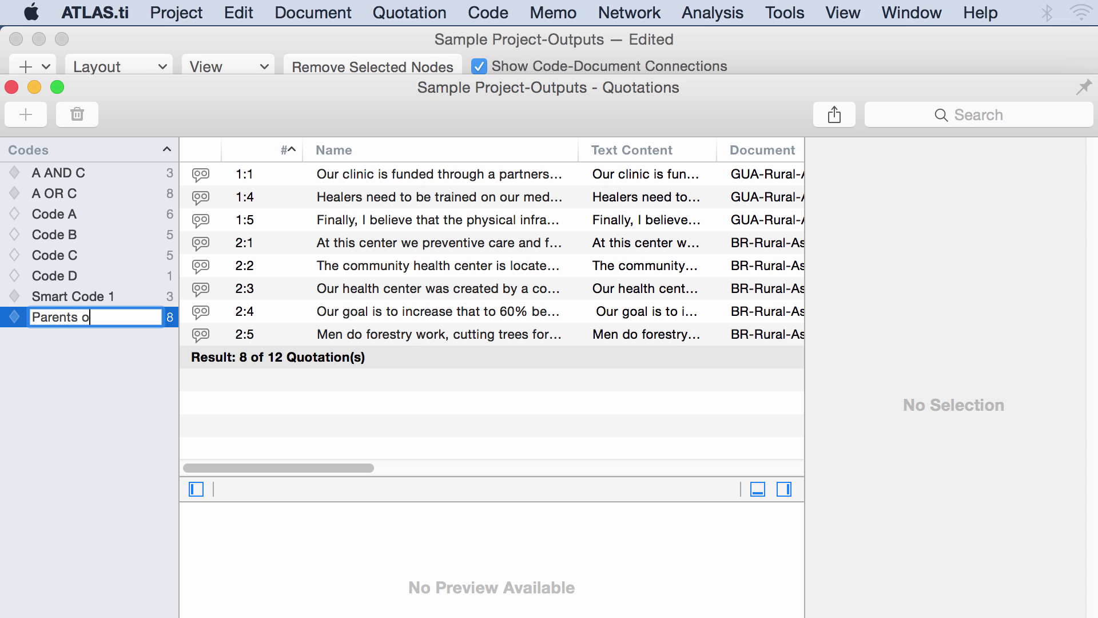
pyautogui.write('f Code C')
pyautogui.click(95, 375)
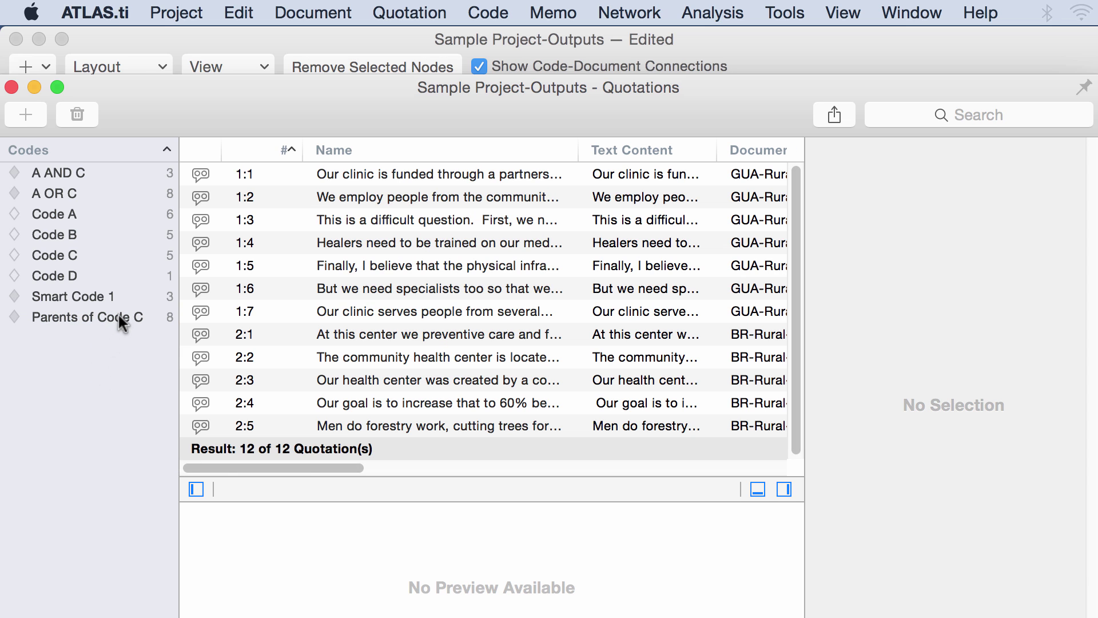
pyautogui.click(119, 319)
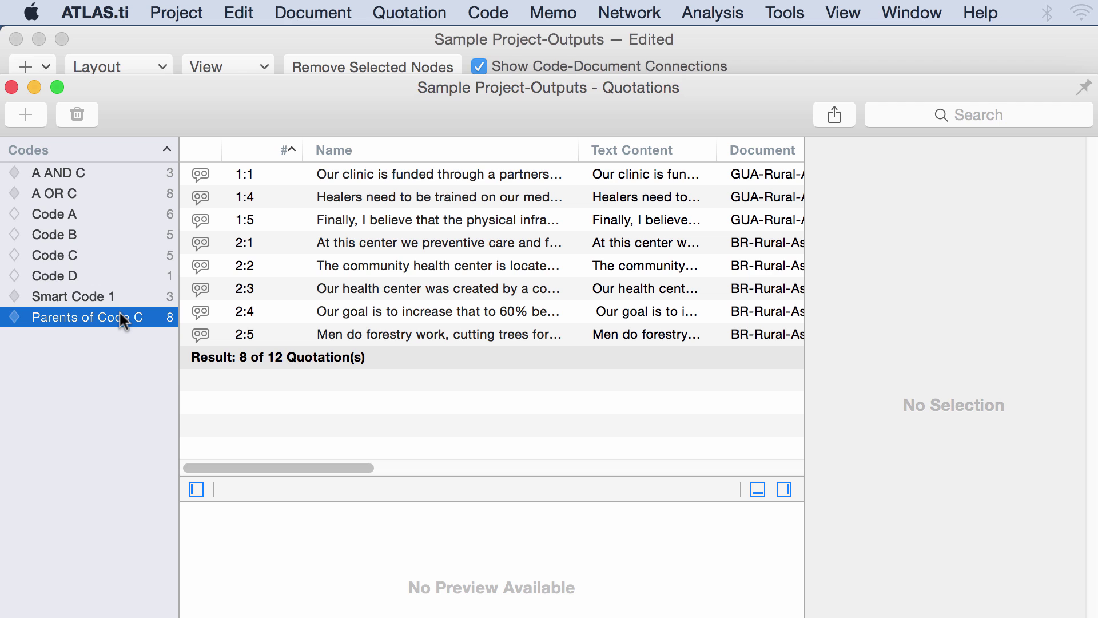
pyautogui.click(12, 88)
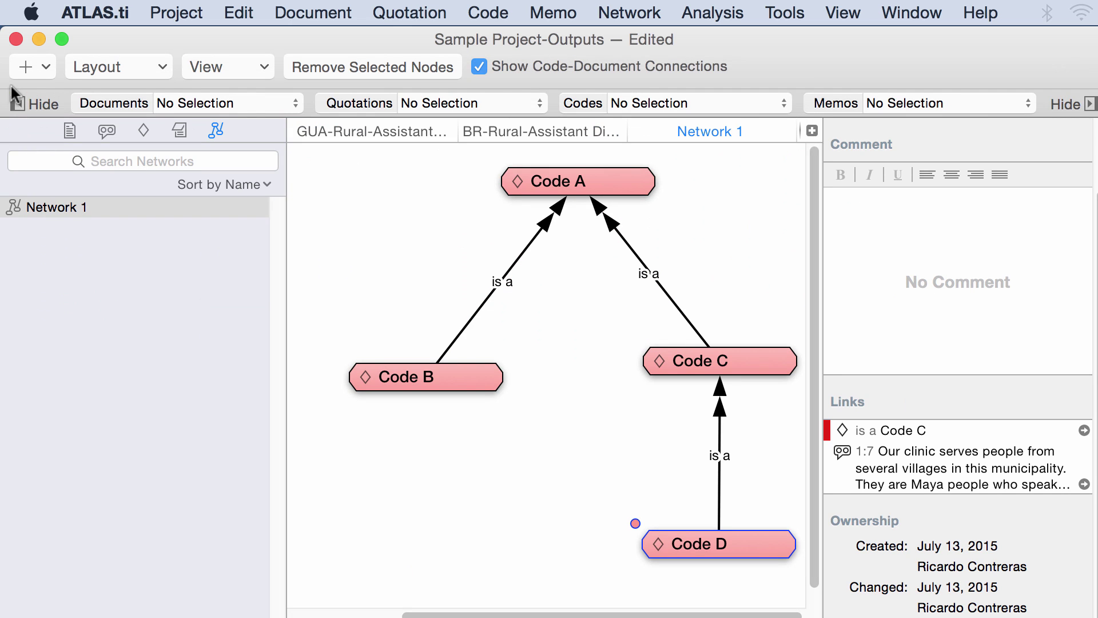